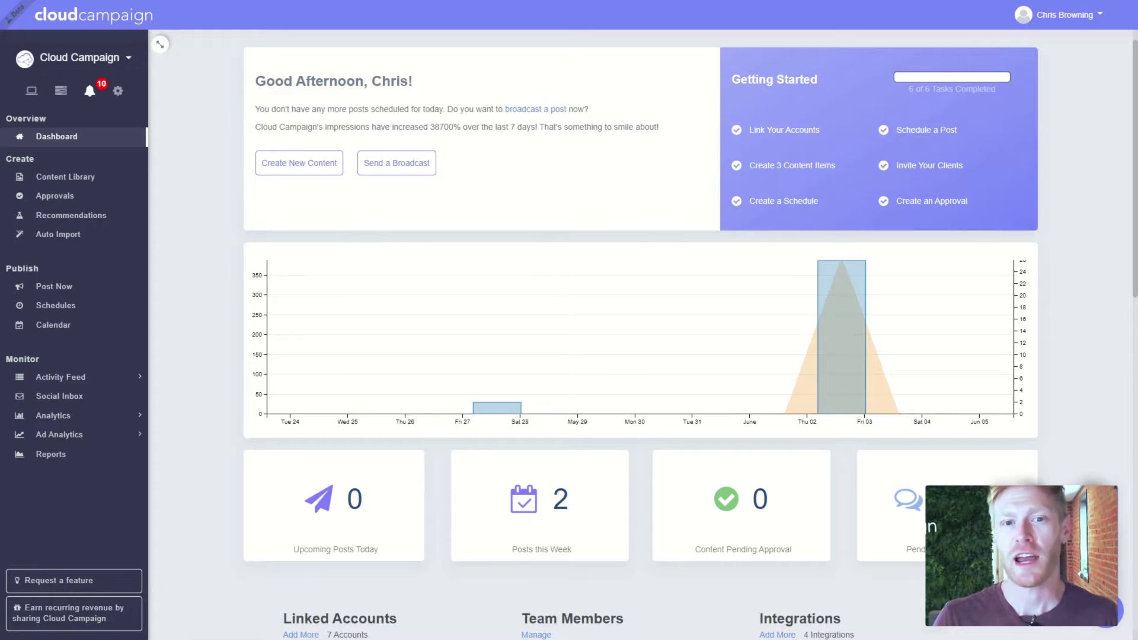
Look through the list of client brand workspaces, close it, and scroll down the dashboard.
left_click(128, 58)
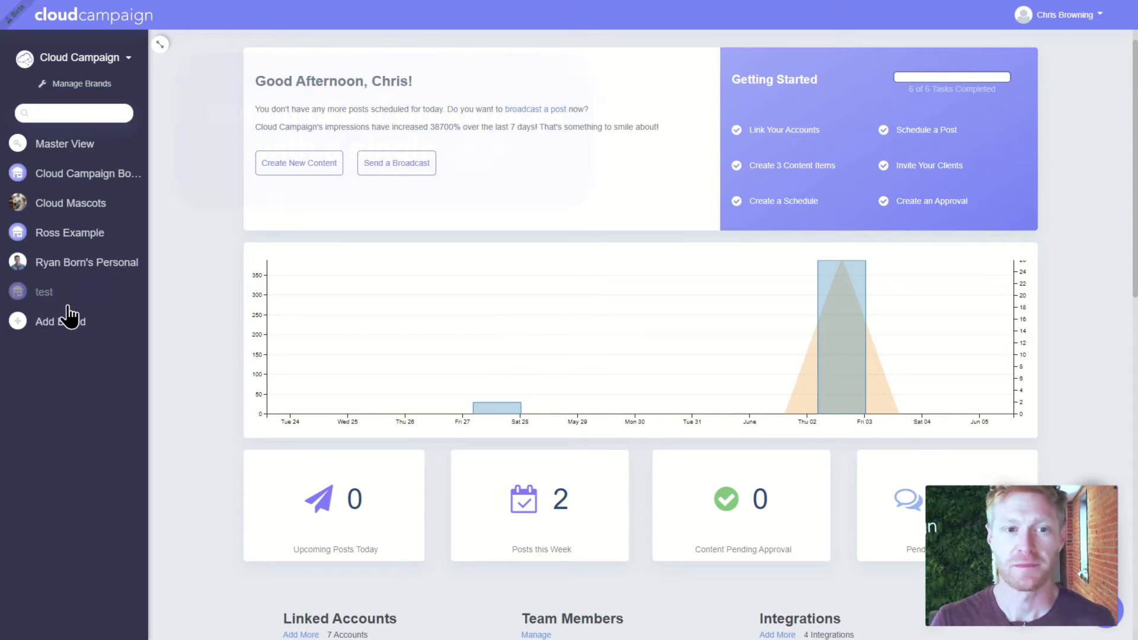
left_click(127, 60)
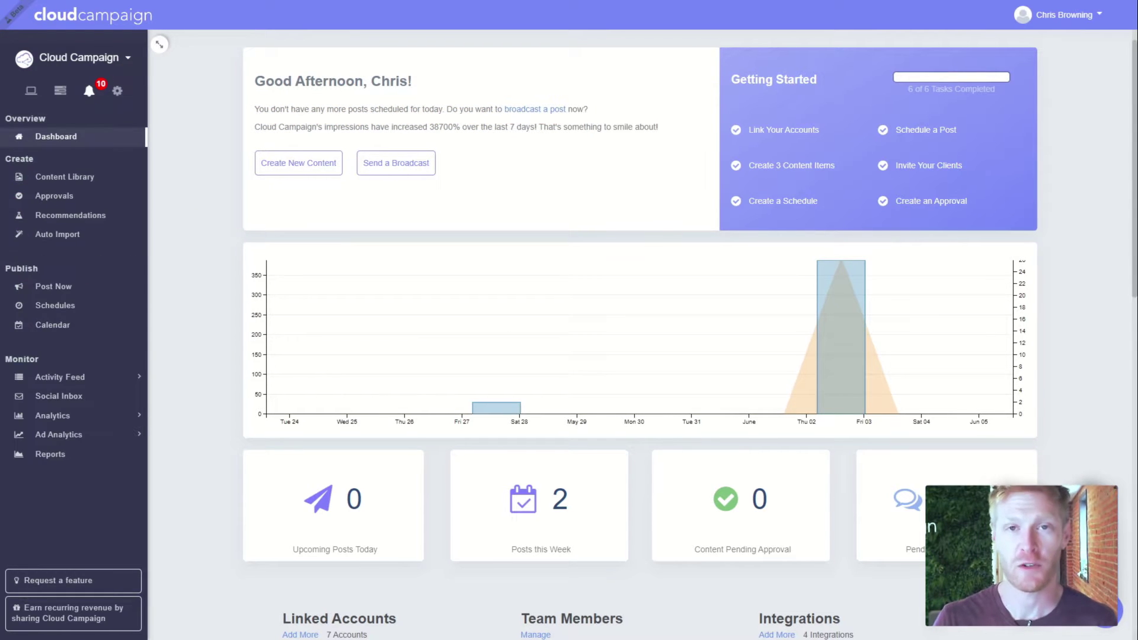
scroll(640, 297, "down", 1)
scroll(640, 332, "down", 4)
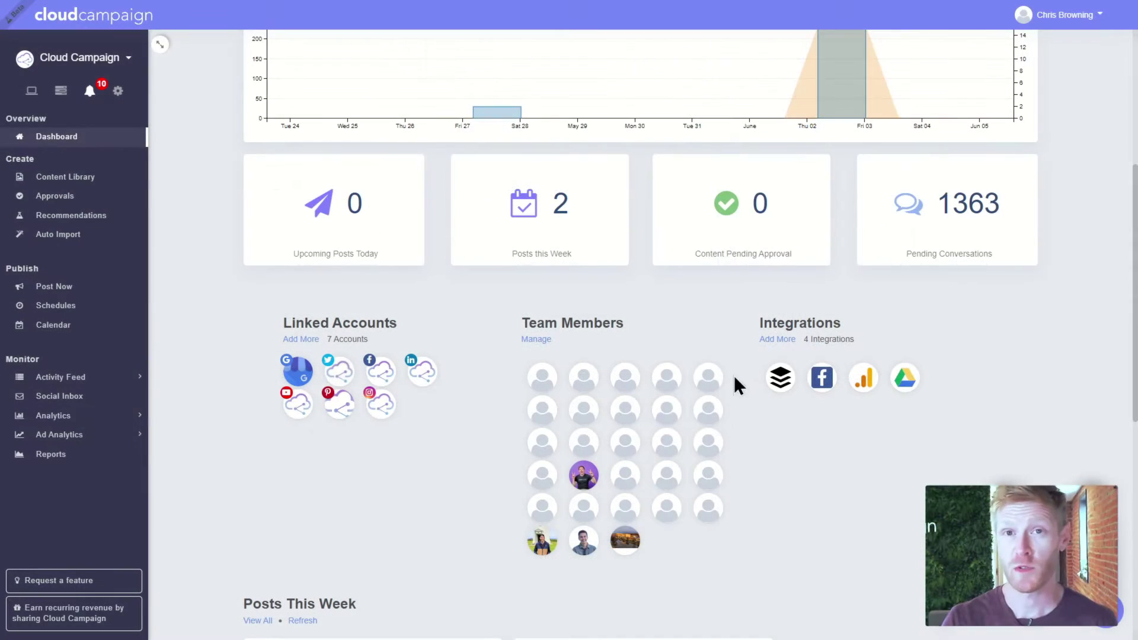
Try adding a Client-role user with brand access under Team Members, cancel, and open brand settings.
left_click(539, 340)
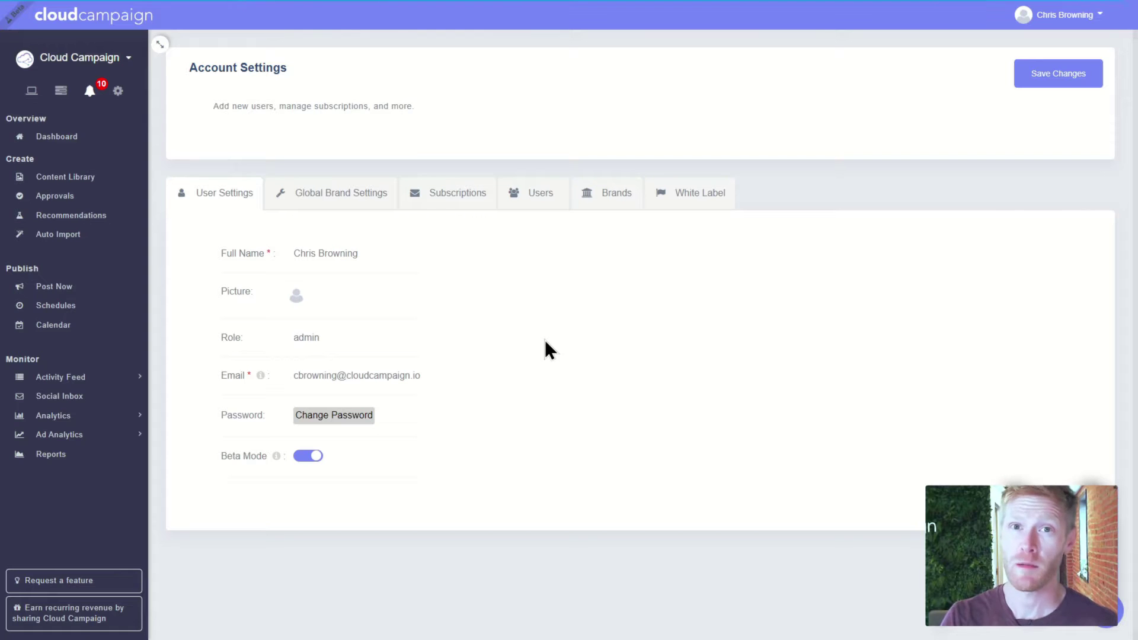
left_click(526, 196)
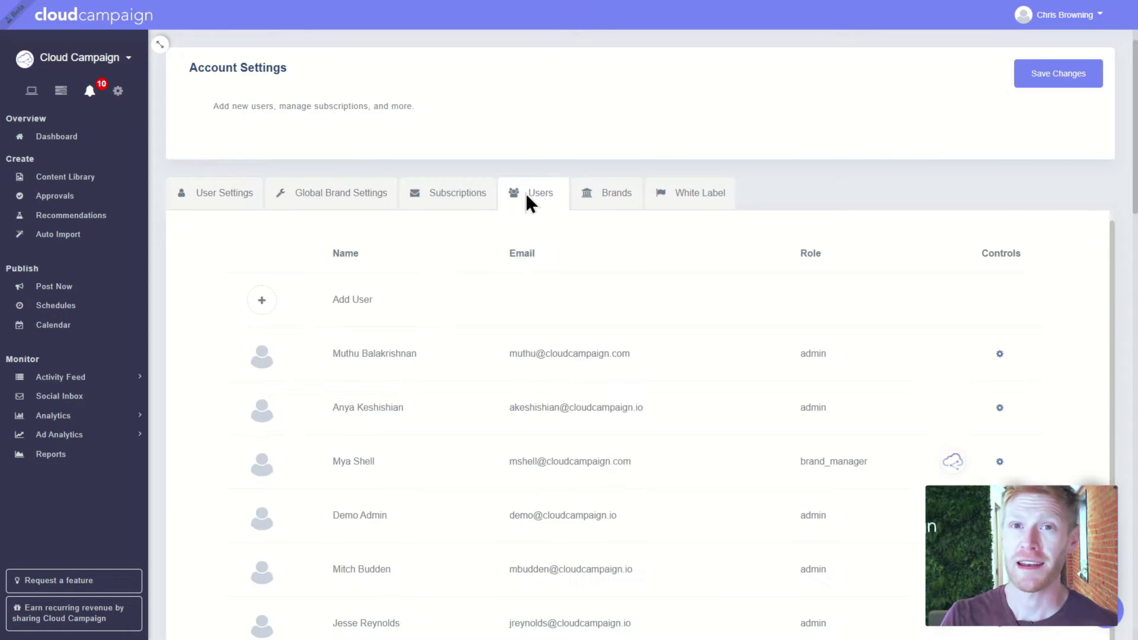
left_click(352, 314)
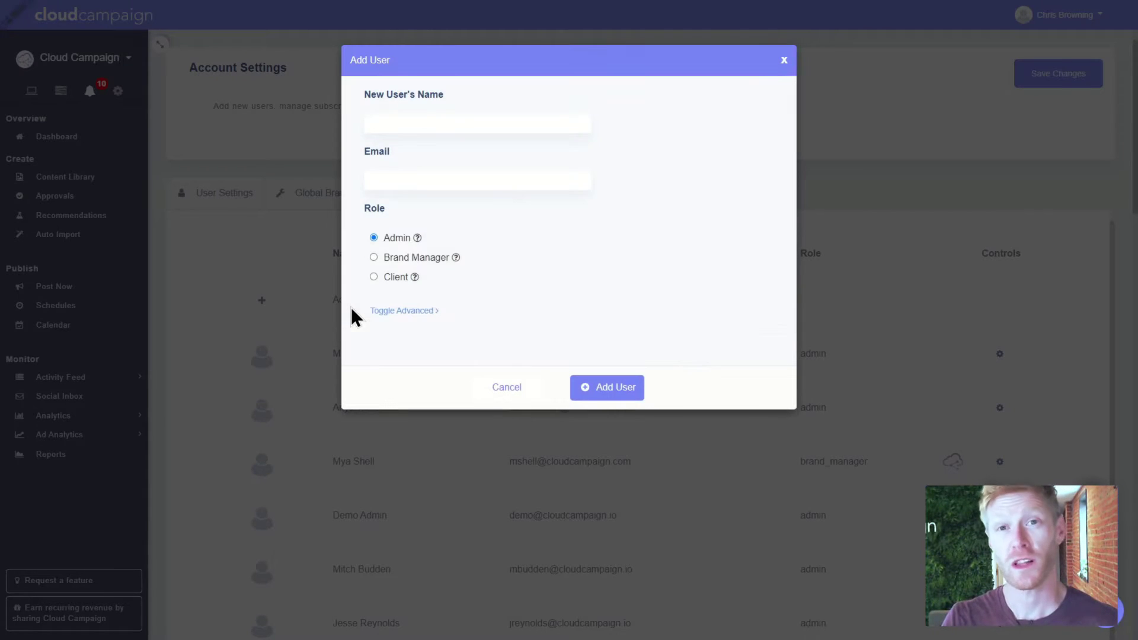
left_click(374, 257)
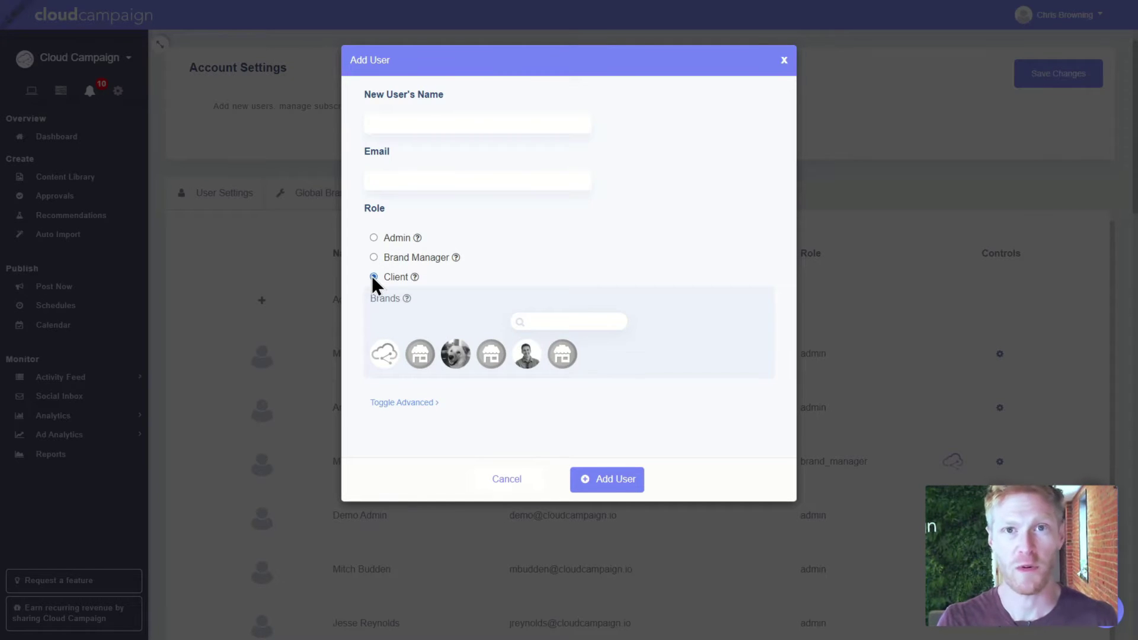
left_click(420, 355)
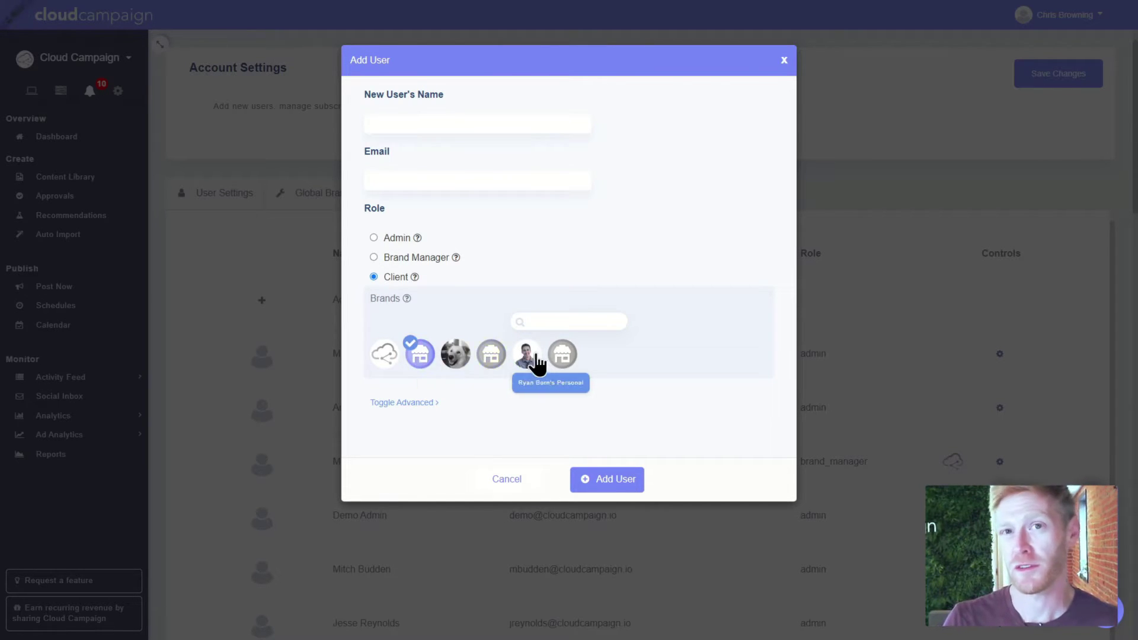
left_click(504, 479)
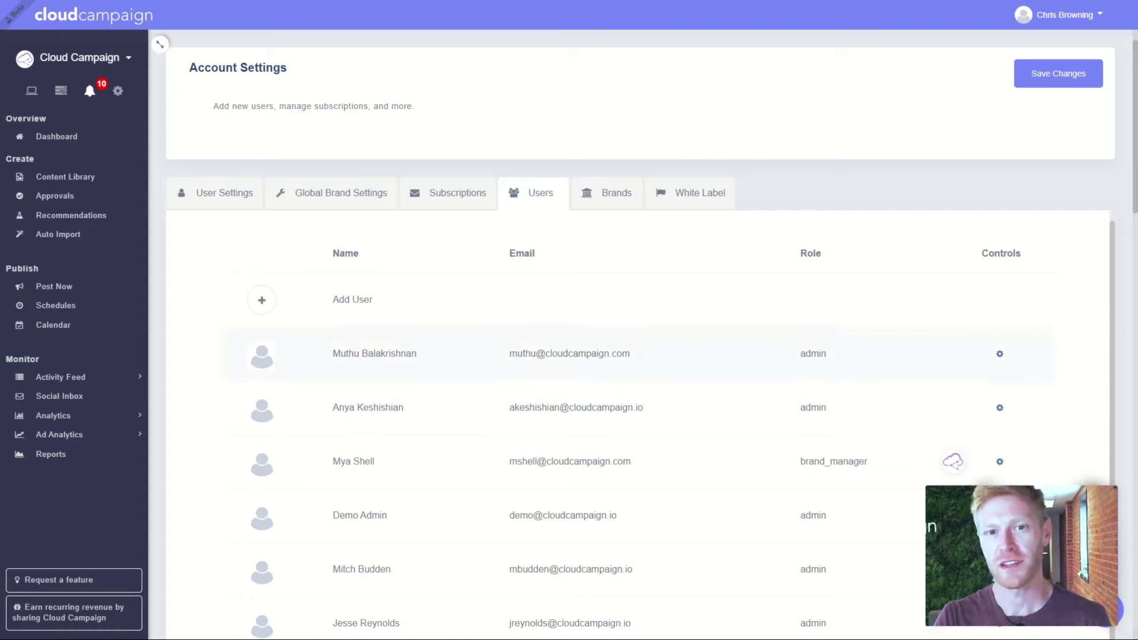
left_click(118, 91)
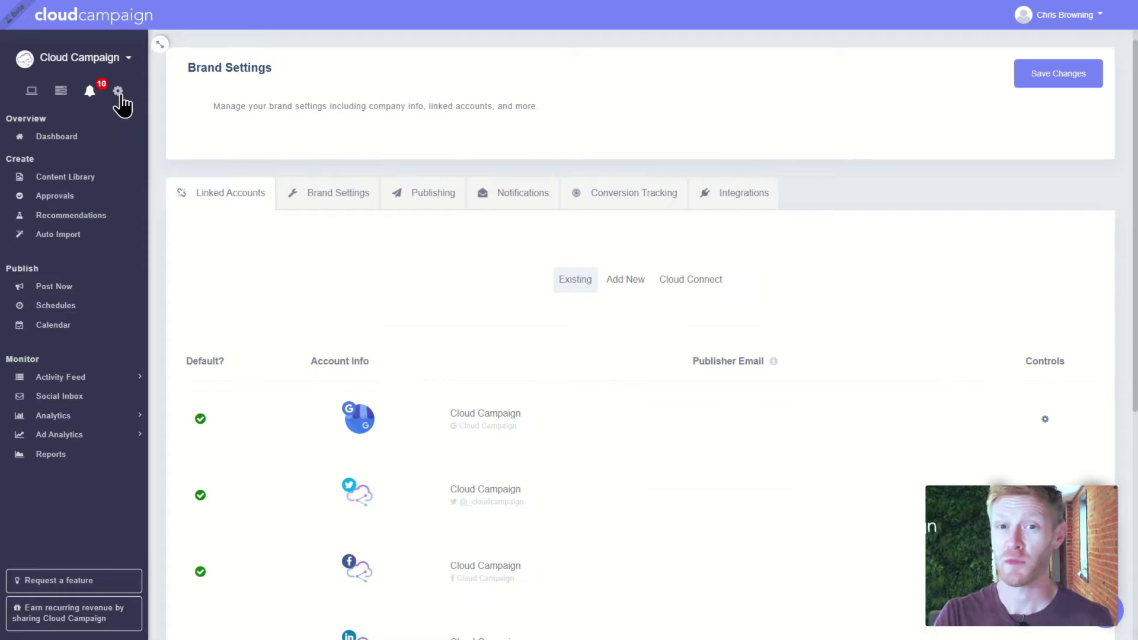
Create a new Cloud Connect invite link under Linked Accounts and open its options.
left_click(623, 289)
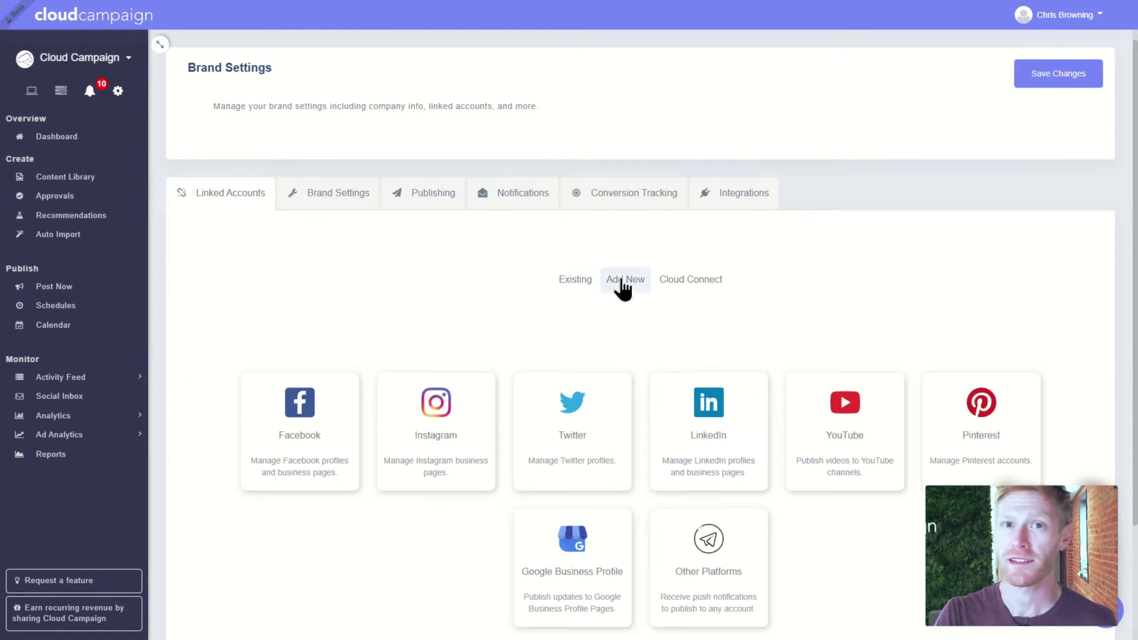
left_click(706, 289)
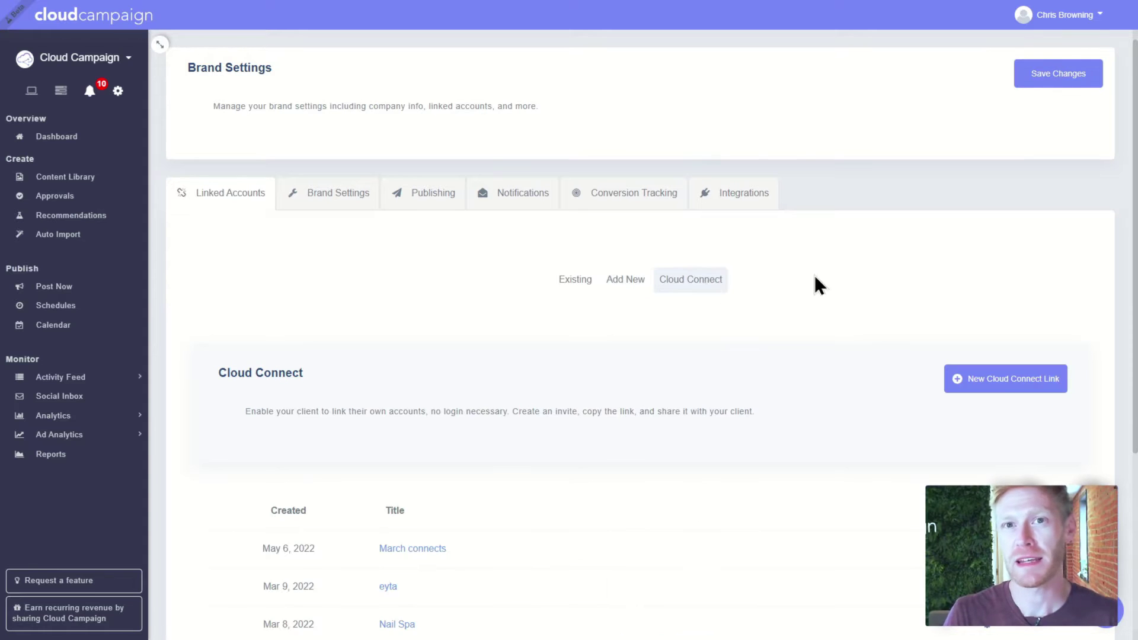
left_click(1015, 391)
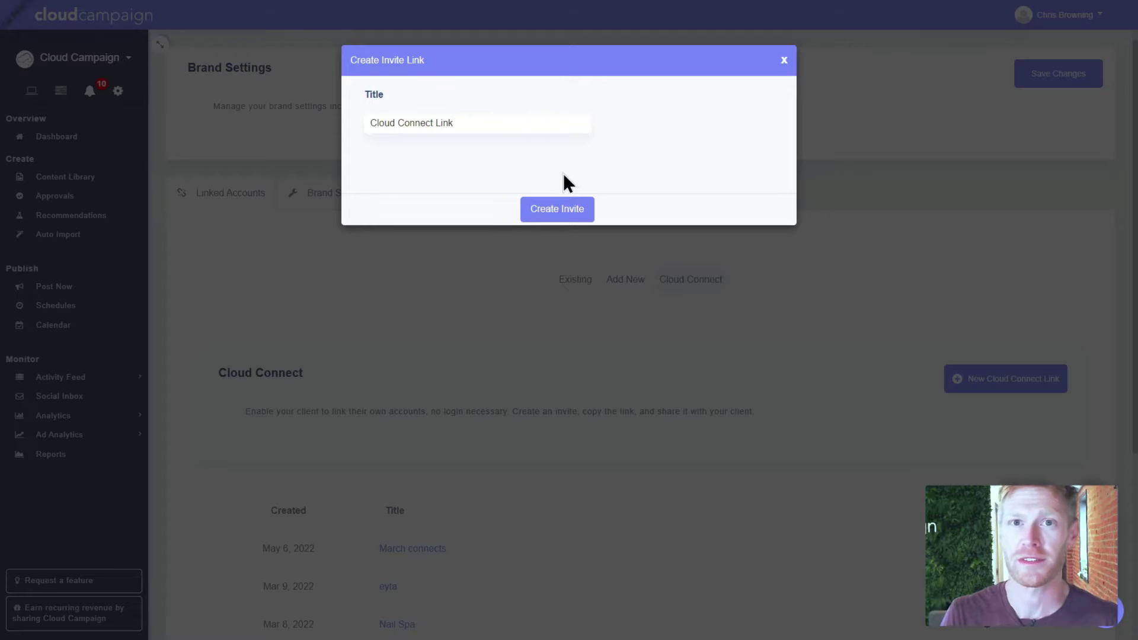
left_click(568, 211)
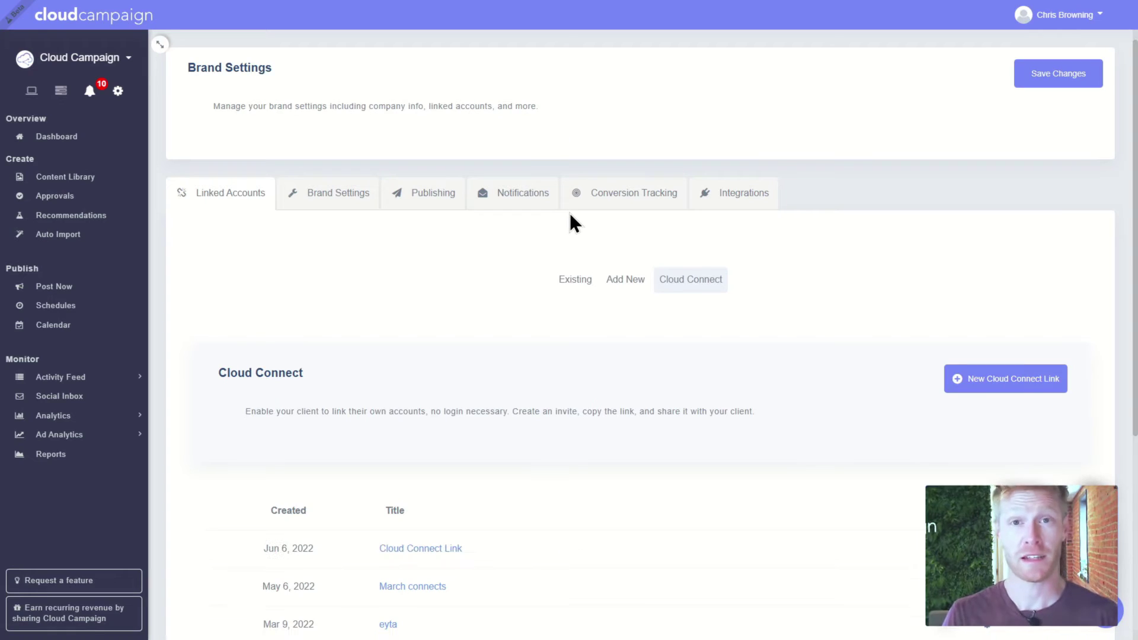
left_click(987, 550)
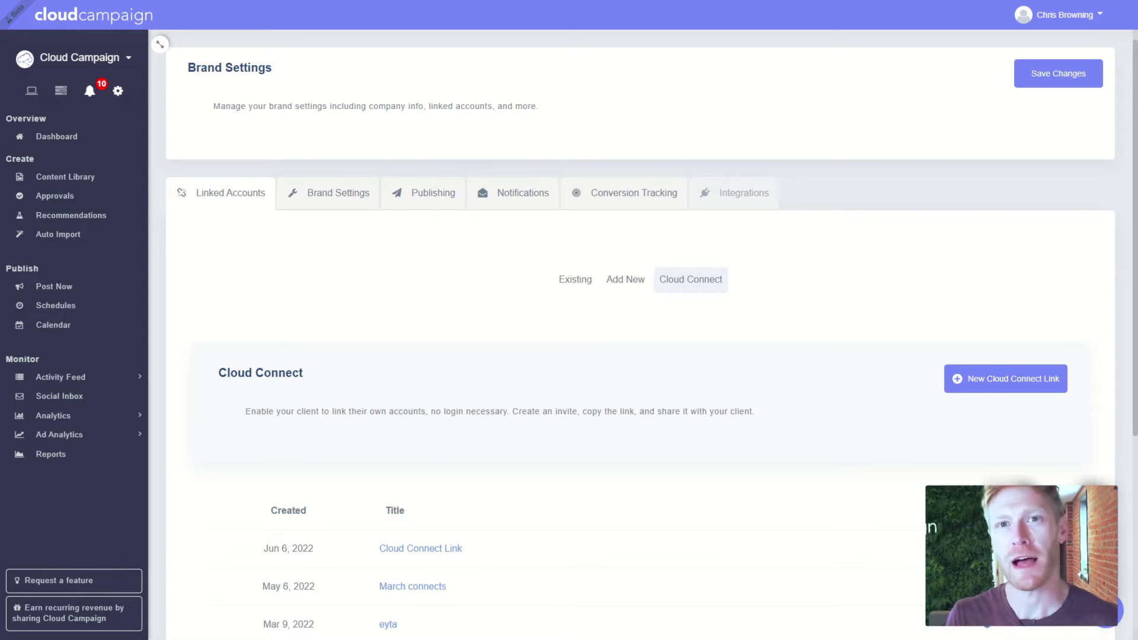
Review the brand's connected integrations and the integrations available to add.
left_click(748, 197)
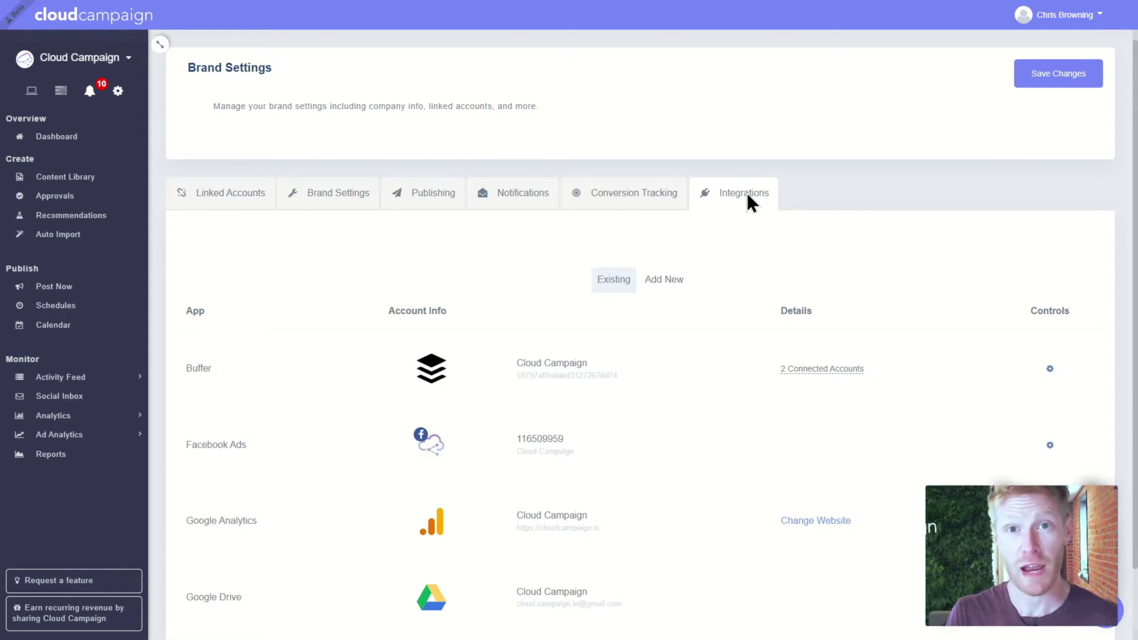
left_click(668, 281)
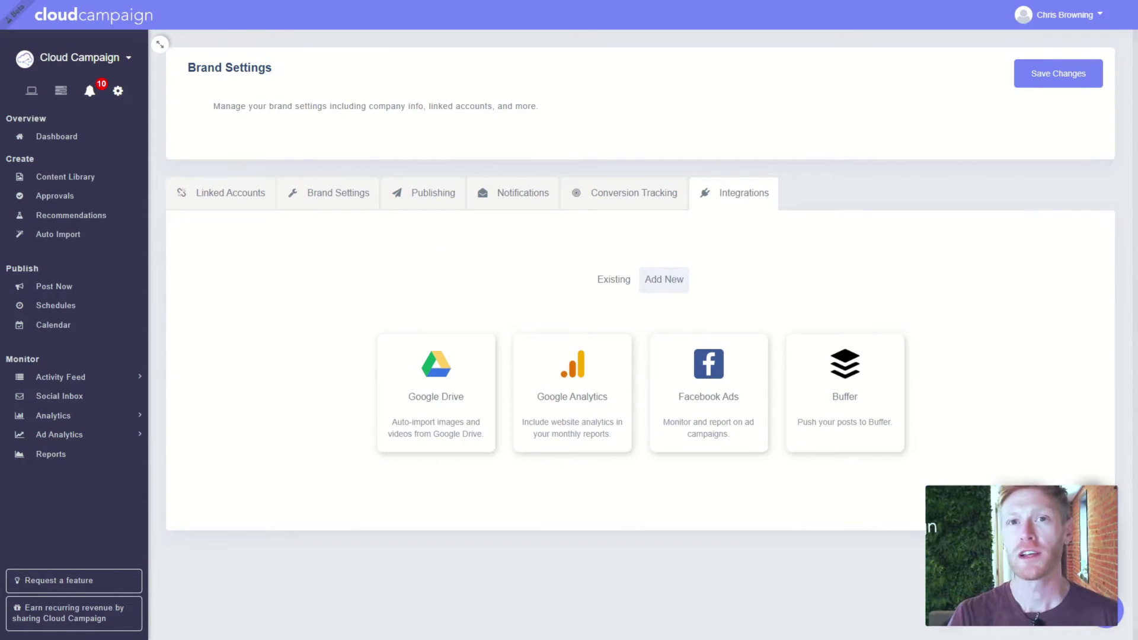
left_click(71, 177)
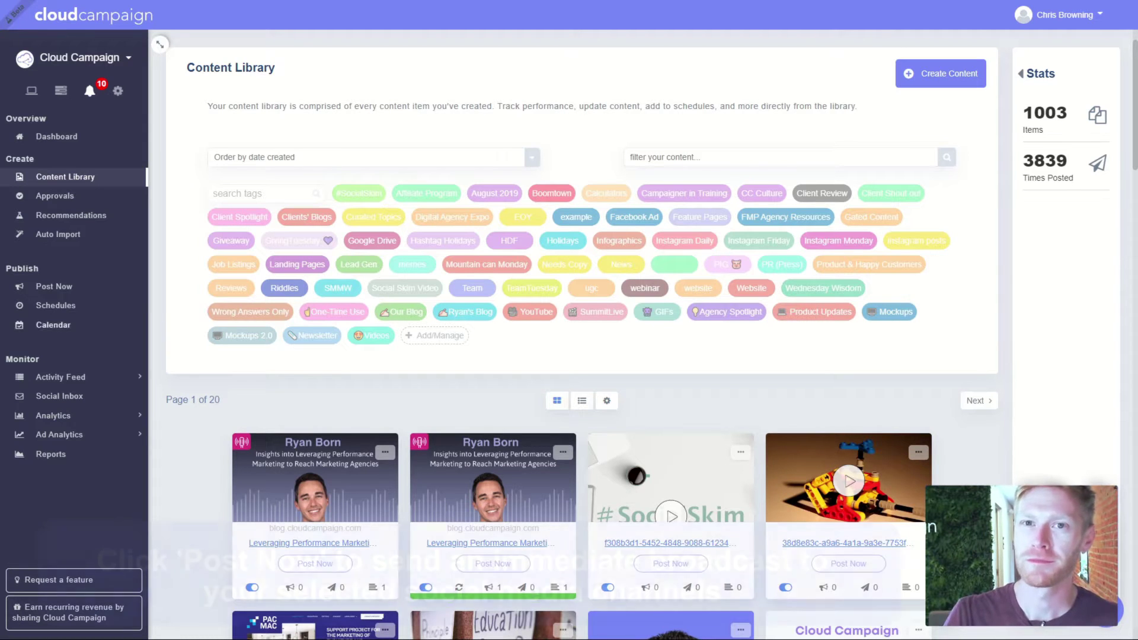
Draft "I'm posting in the moment!" in Post Now, then clear the text.
left_click(71, 286)
type("I'm post")
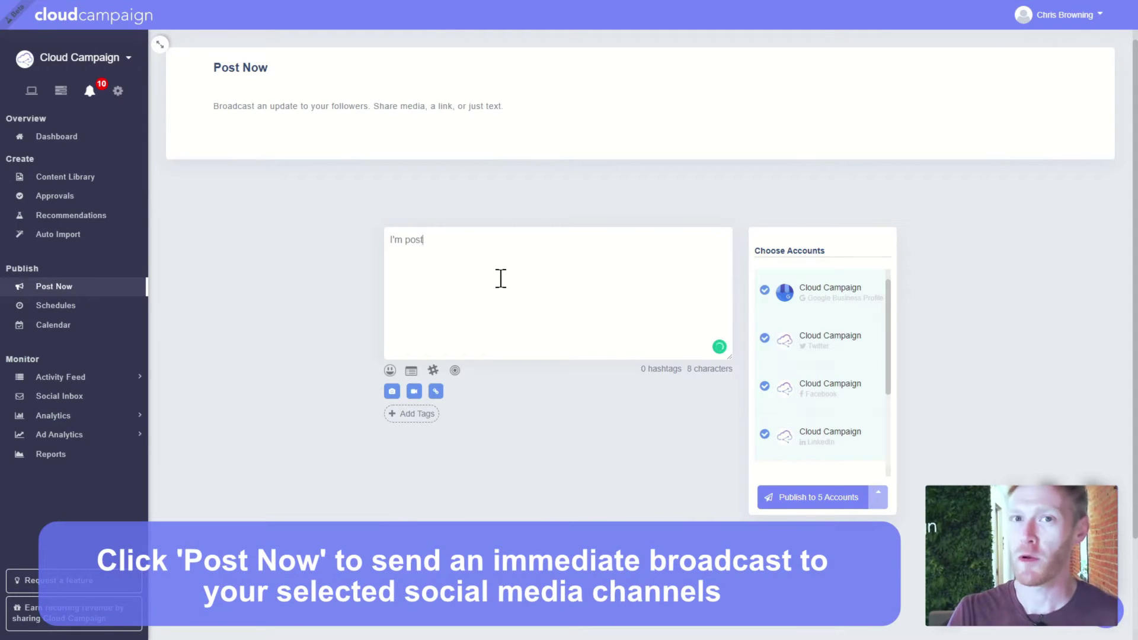
type("ing in the moment!")
key("ctrl+a")
key("BackSpace")
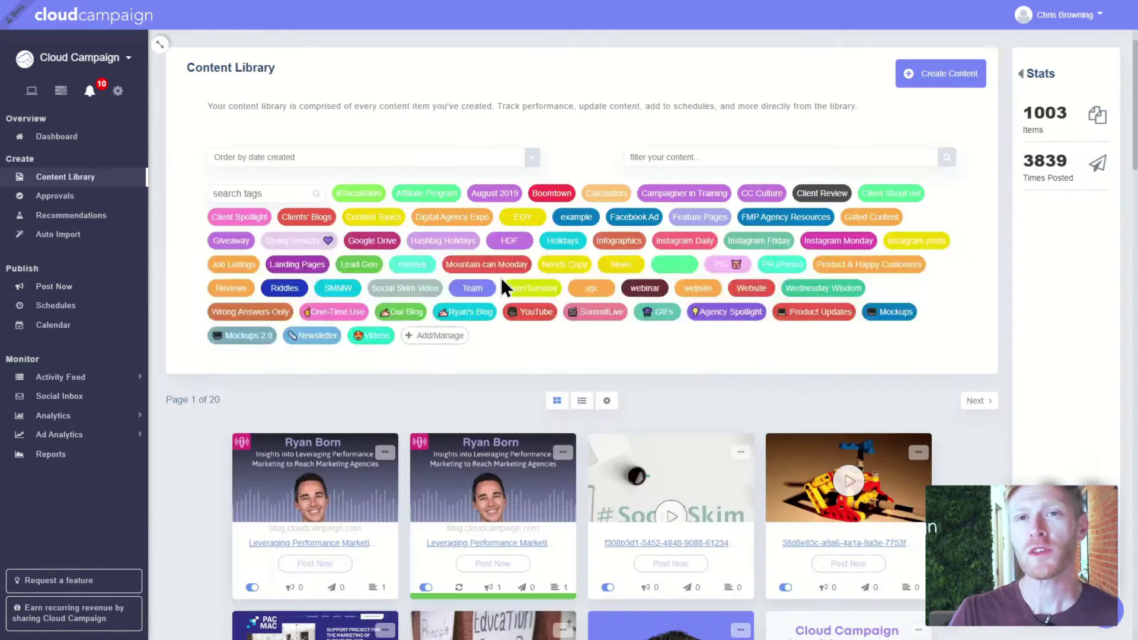
Start a new Auto Import source, try Google Drive, revert to RSS Feed, and close without saving.
left_click(607, 401)
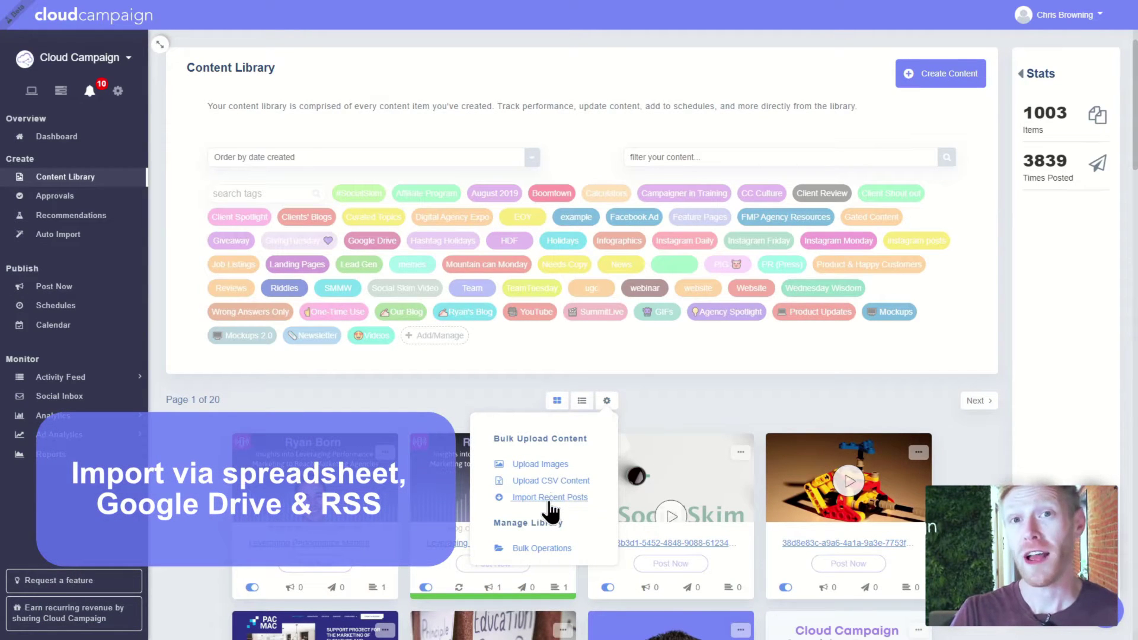
left_click(63, 236)
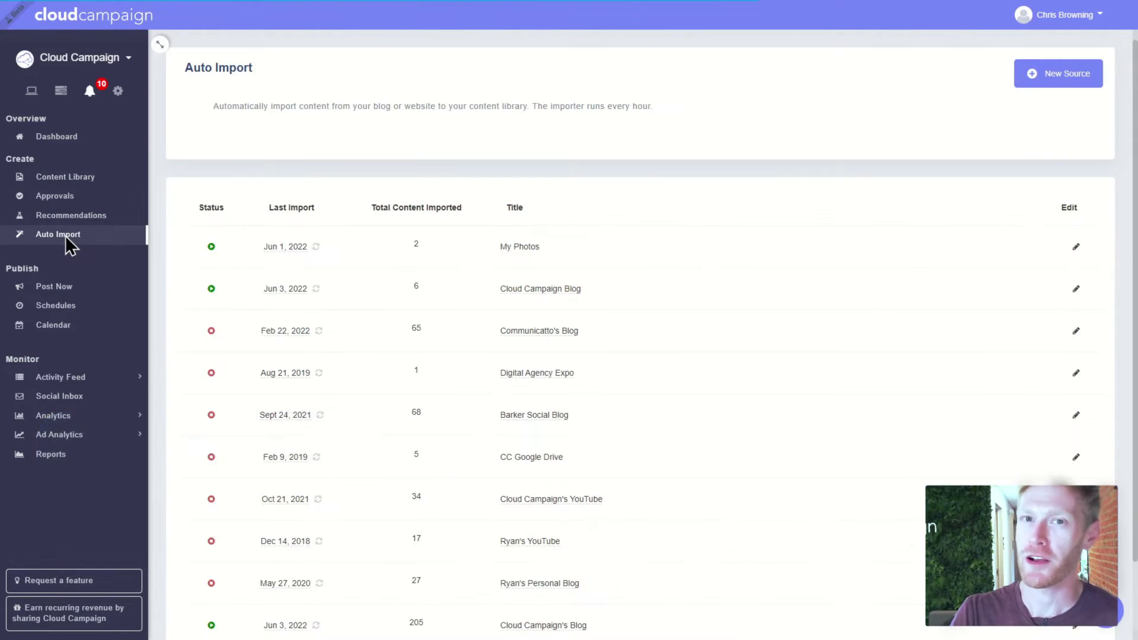
left_click(1069, 79)
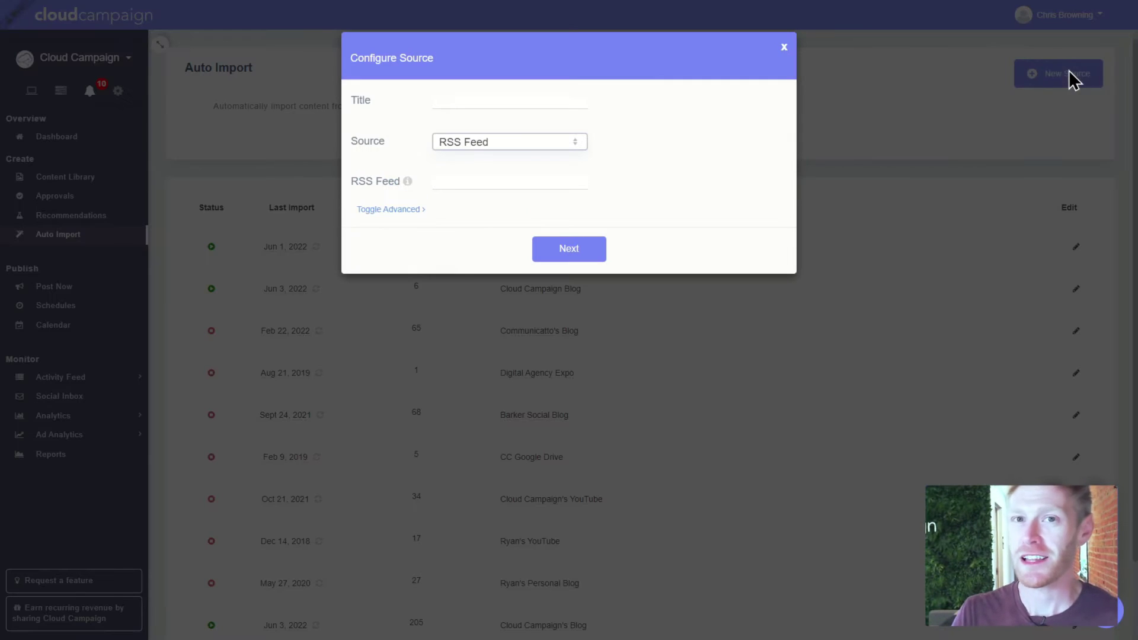
left_click(513, 141)
left_click(501, 173)
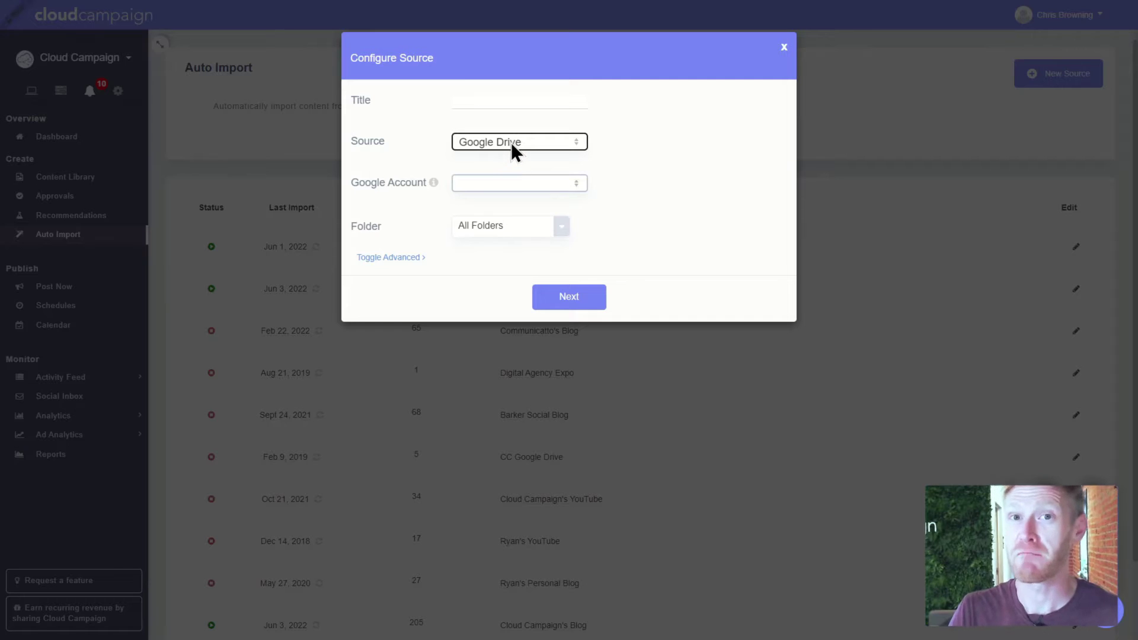
key("Up")
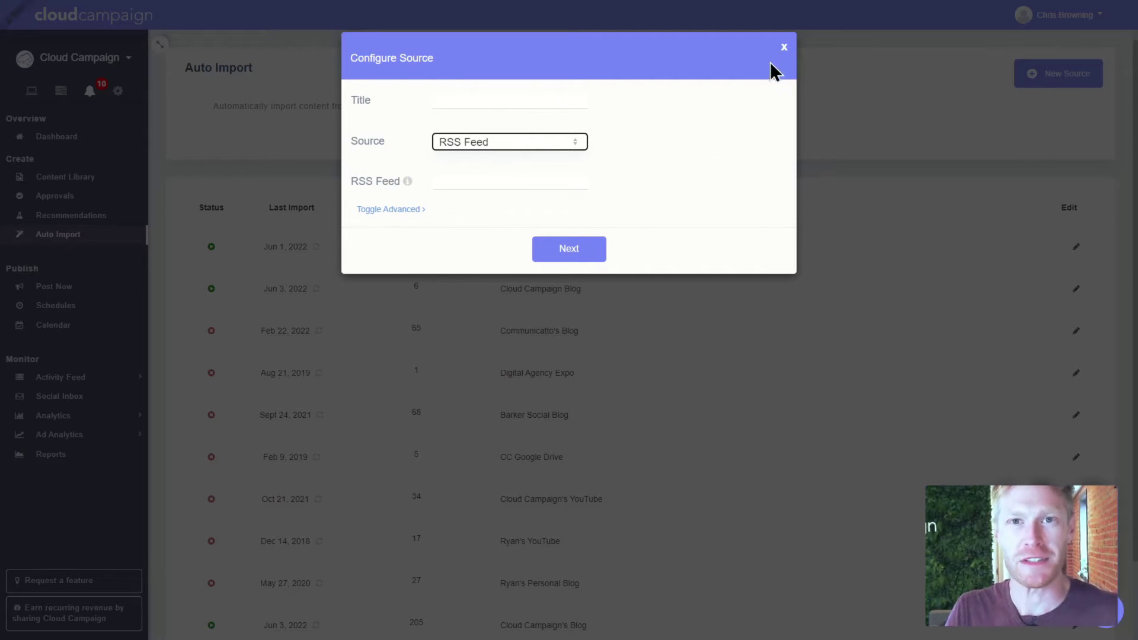
left_click(783, 47)
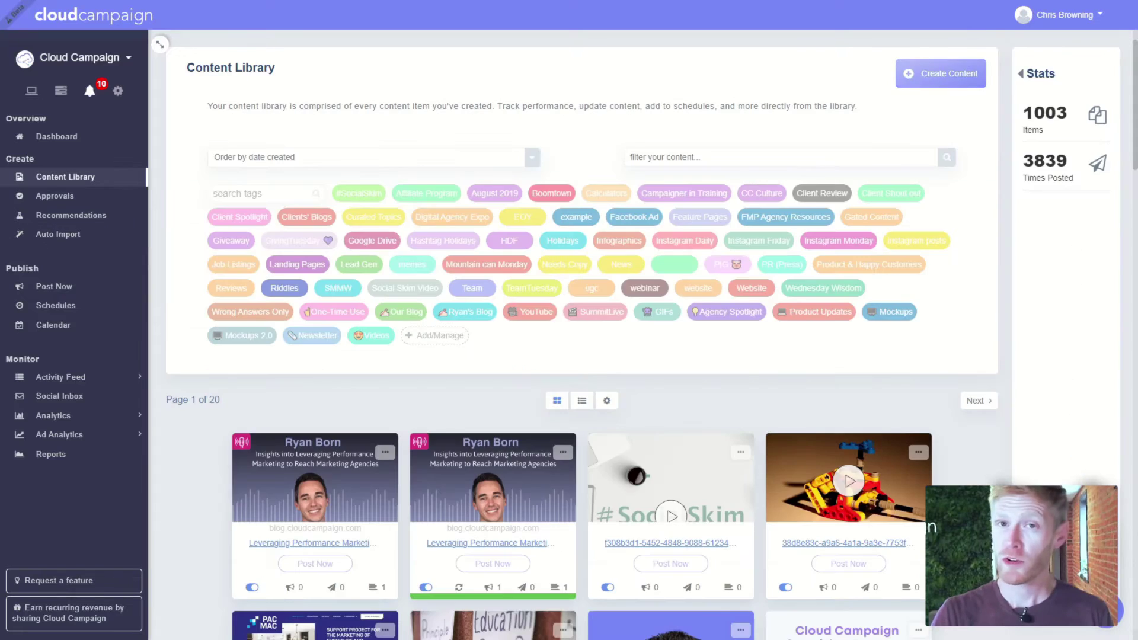
Start a new content item and upload an image for it.
left_click(953, 80)
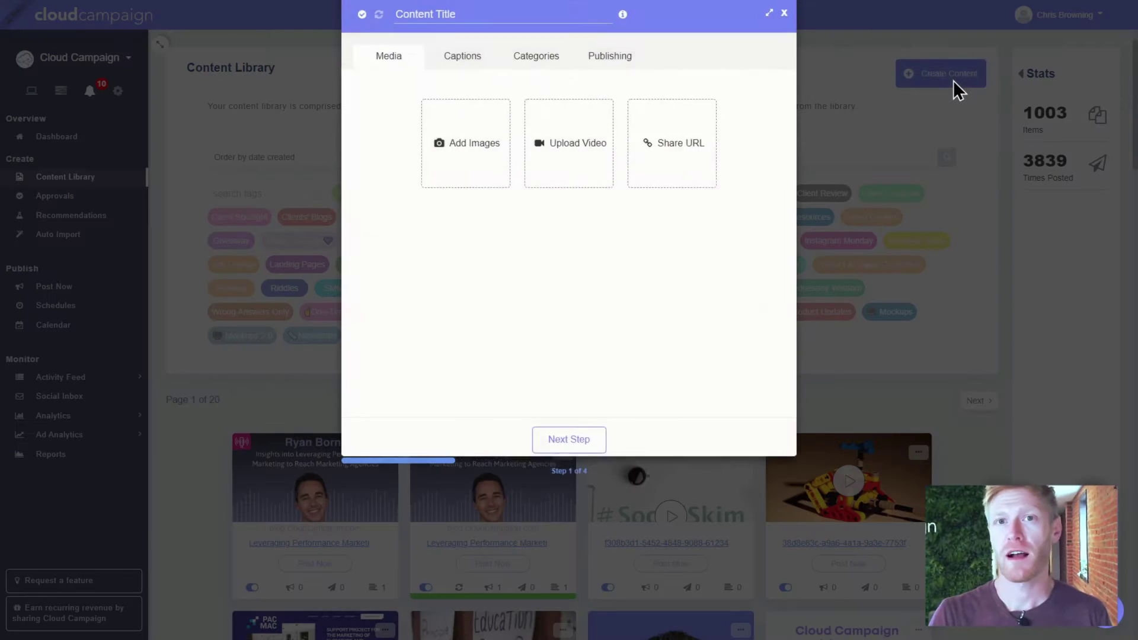
left_click(462, 214)
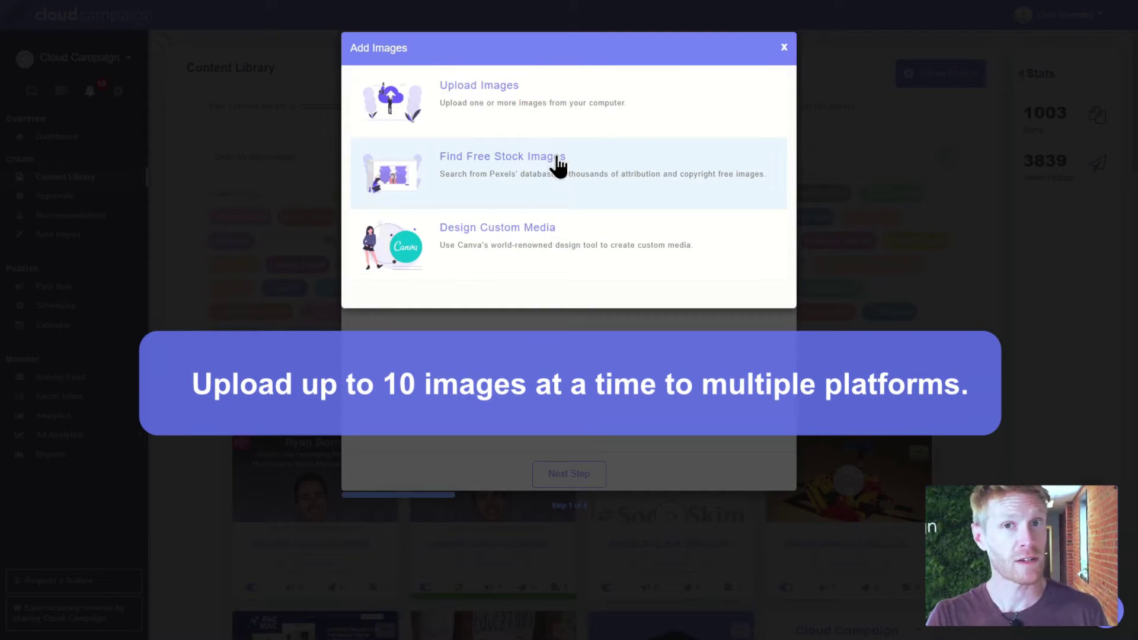
left_click(784, 48)
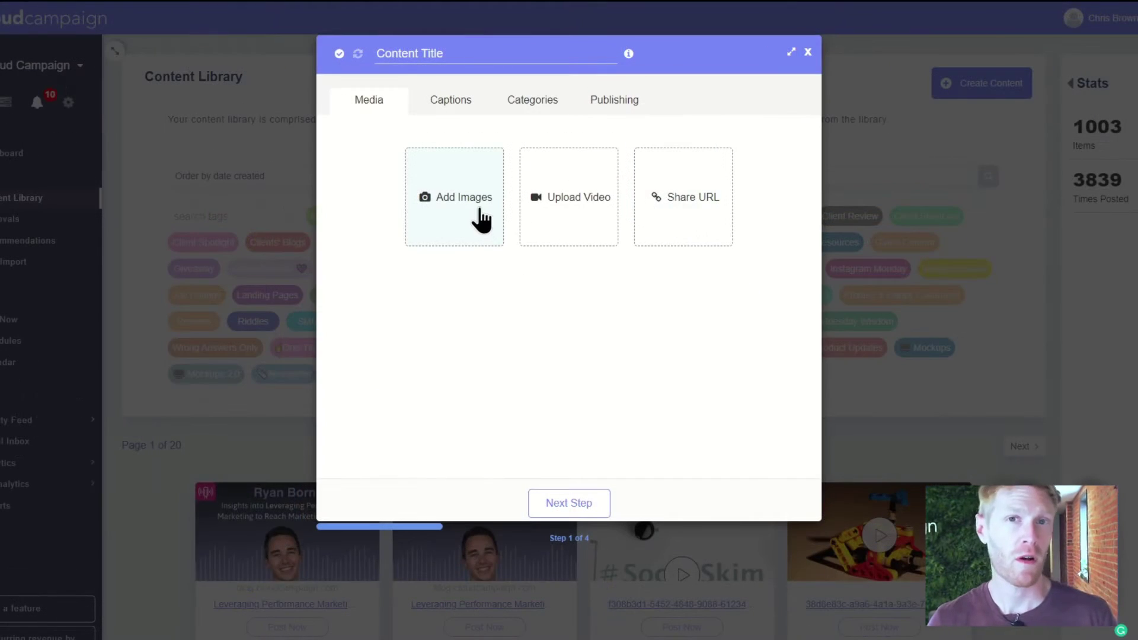
left_click(481, 220)
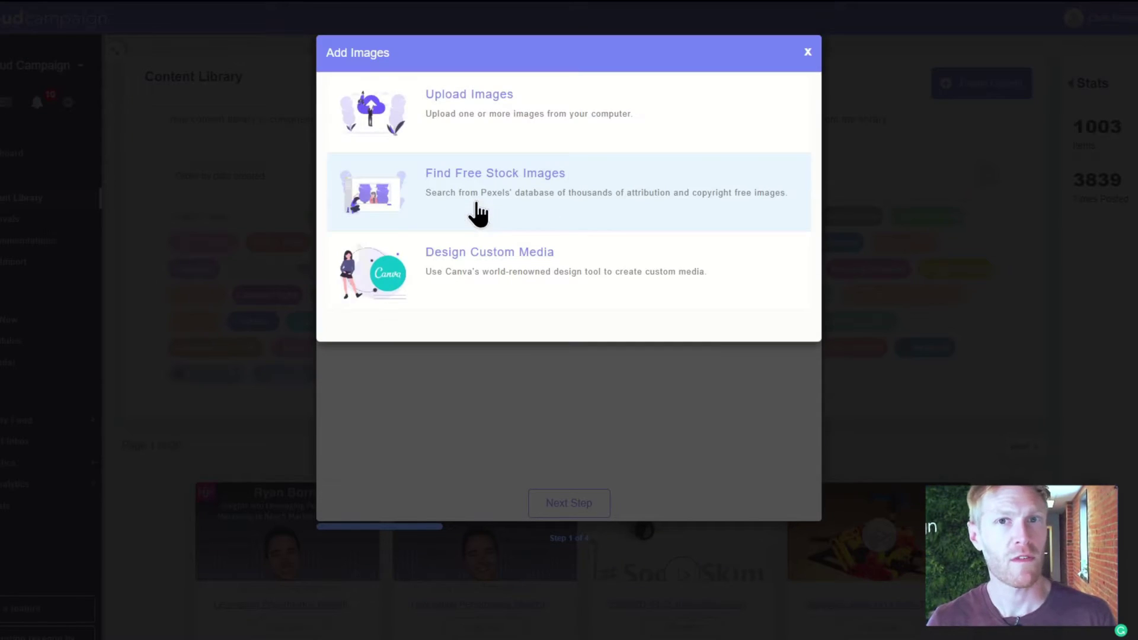
left_click(495, 132)
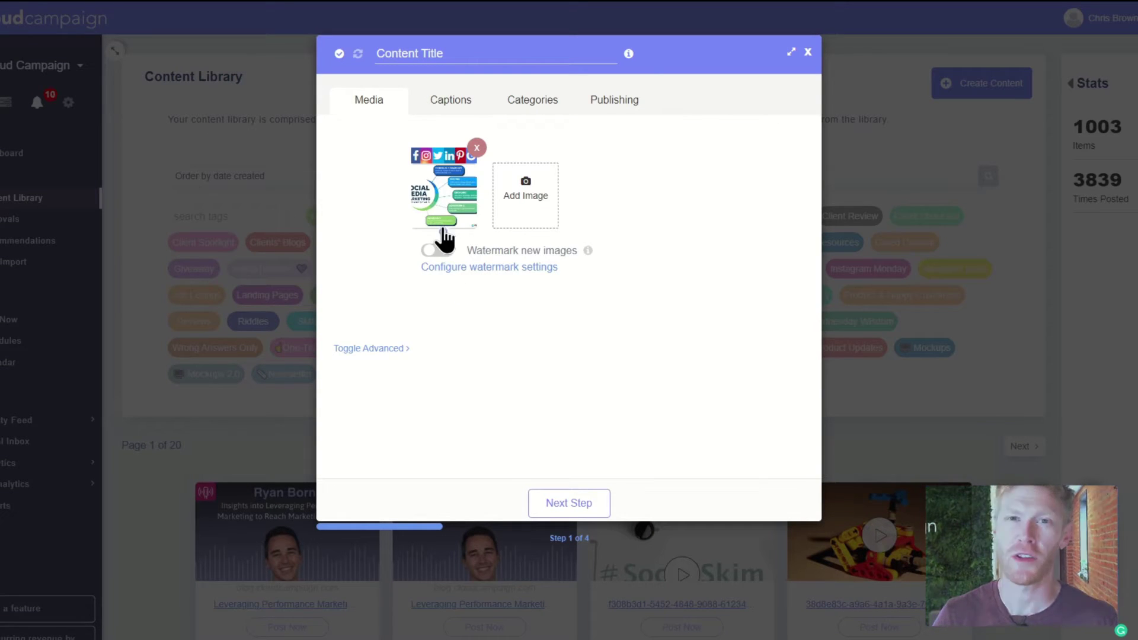
Write unique captions "This is the facebook post." and "This is the gram post", then preview each platform.
left_click(447, 102)
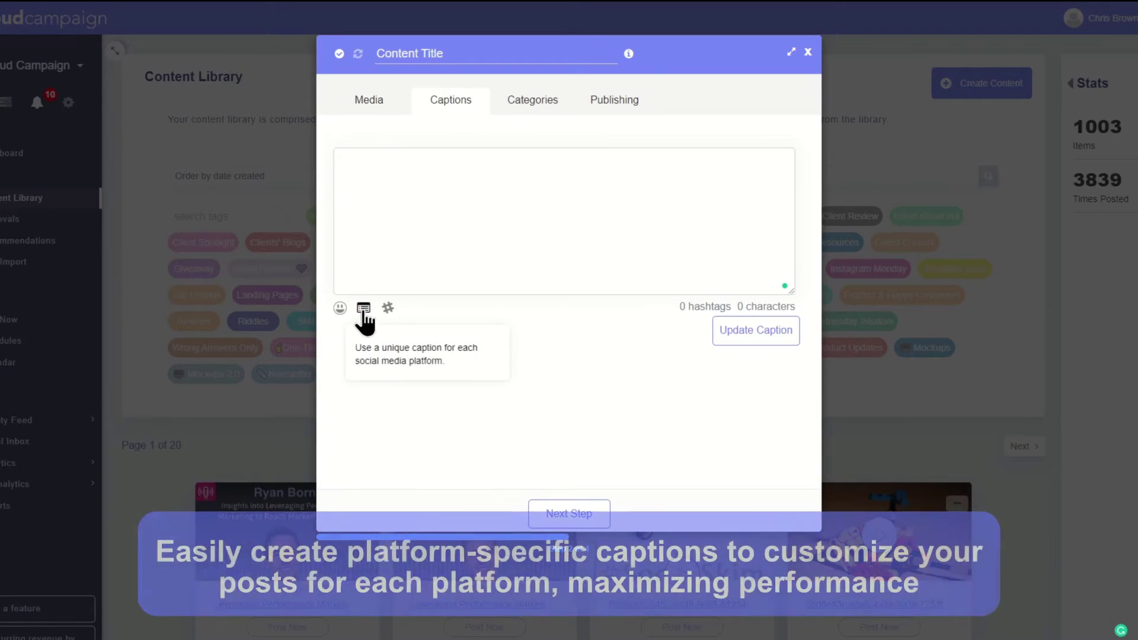
left_click(363, 309)
type("This is the facebook post.")
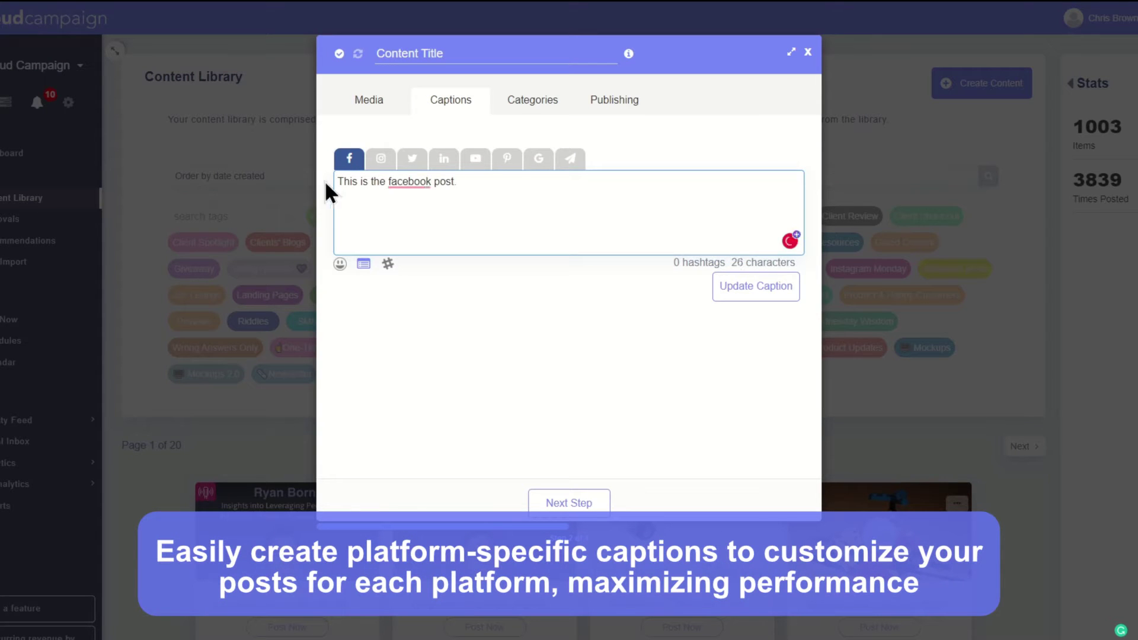
type("This is the gram post")
left_click(756, 286)
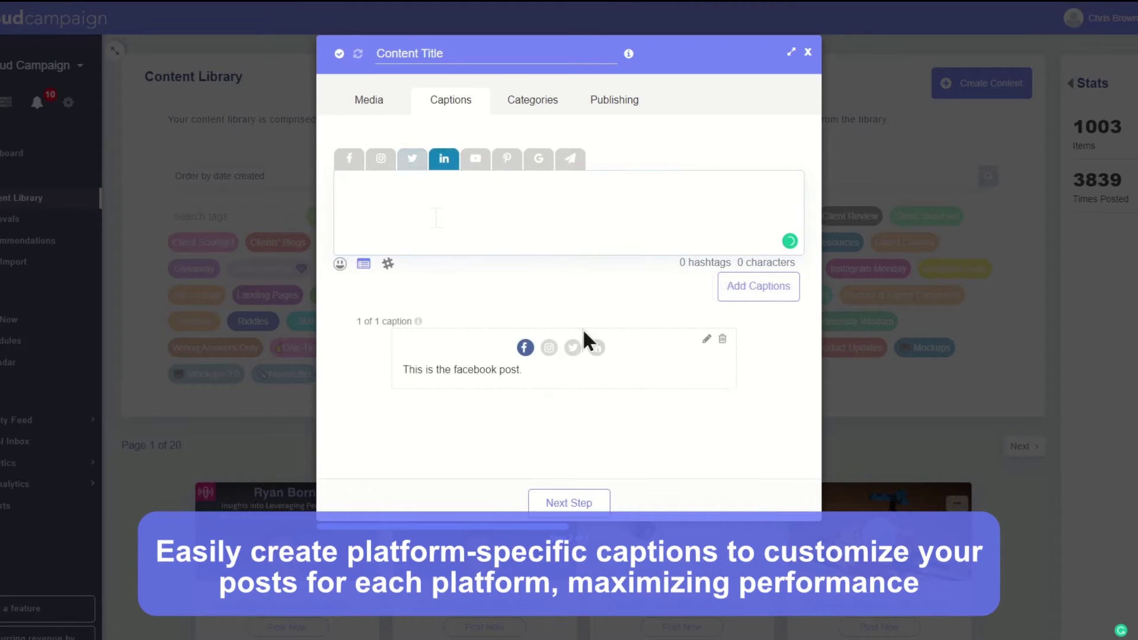
left_click(549, 348)
left_click(572, 348)
left_click(597, 347)
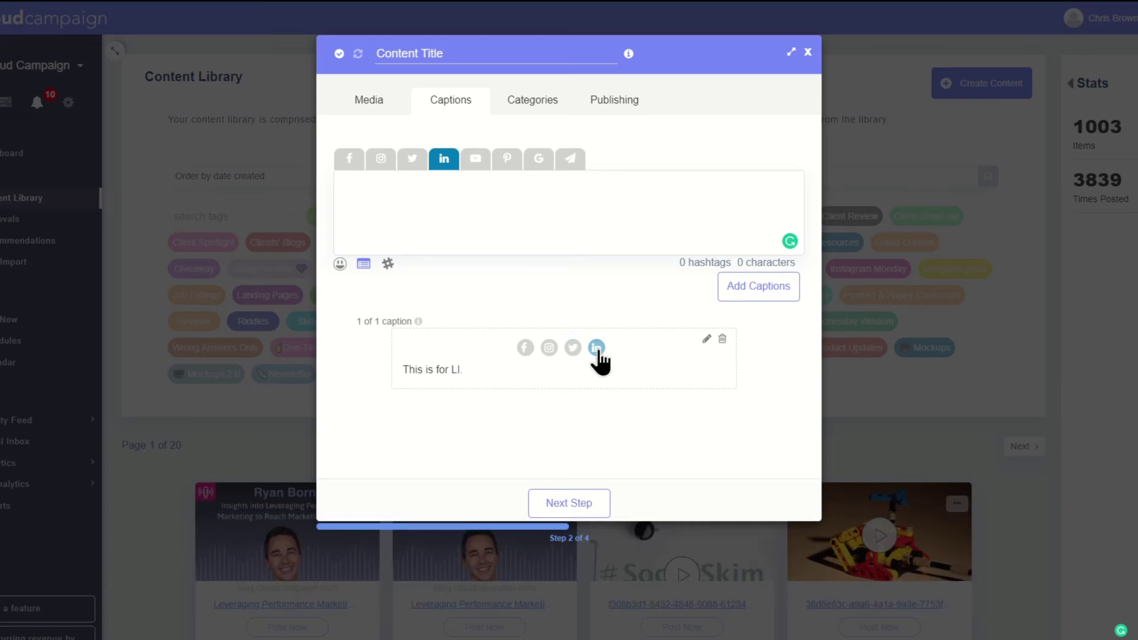
left_click(569, 503)
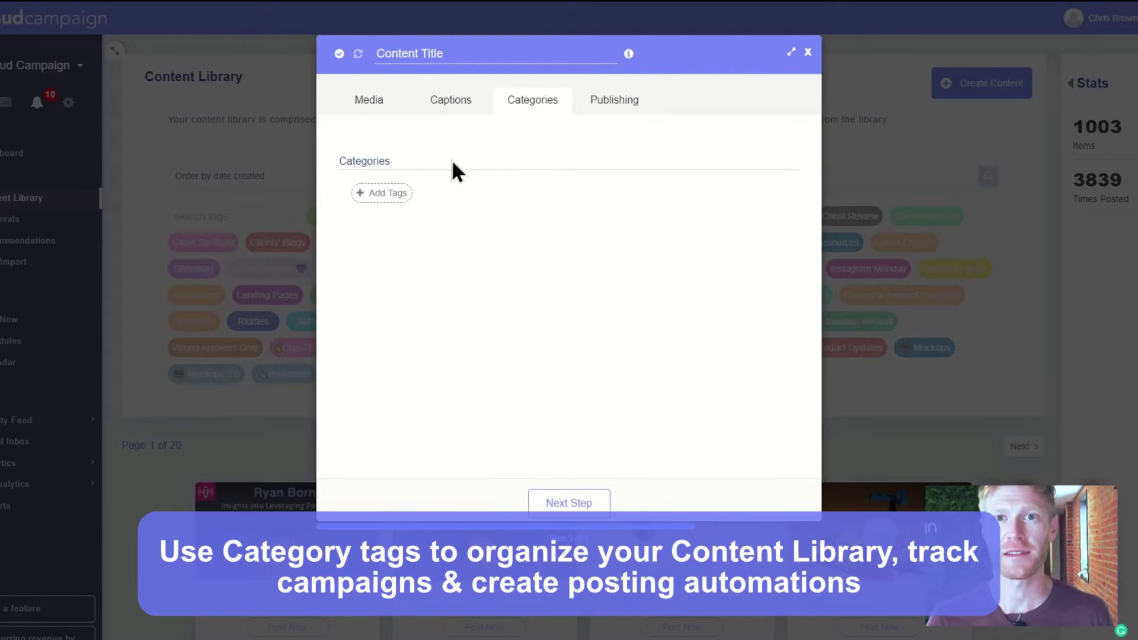
Tag the content item with the Giveaway category and close the content editor.
left_click(377, 196)
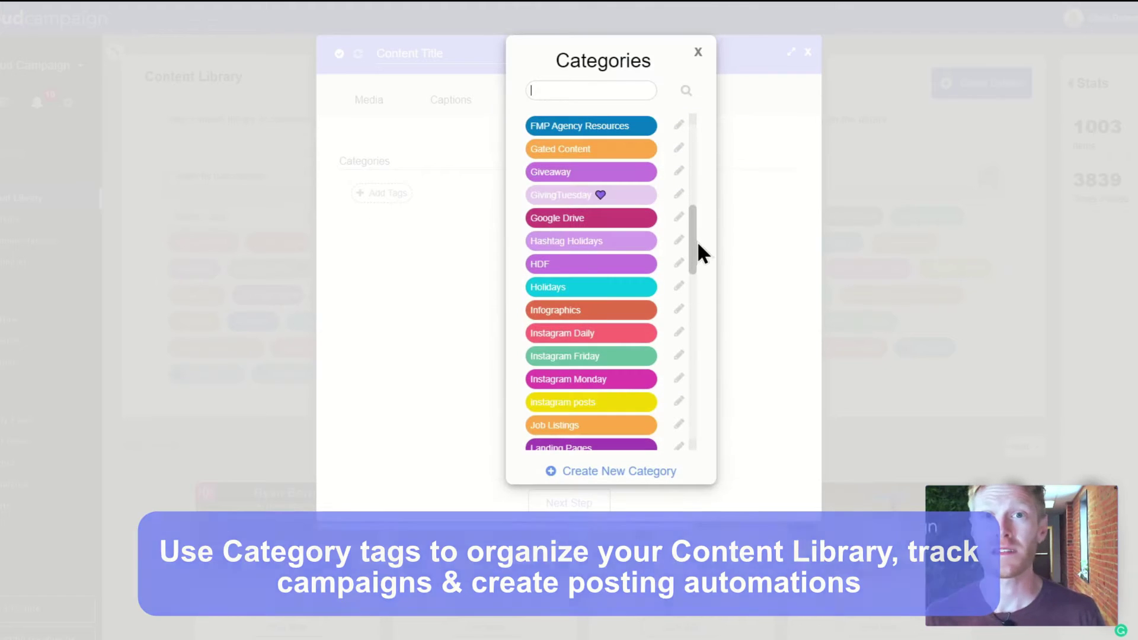
mouse_move(694, 237)
left_mouse_down()
mouse_move(705, 182)
mouse_move(691, 228)
left_mouse_up()
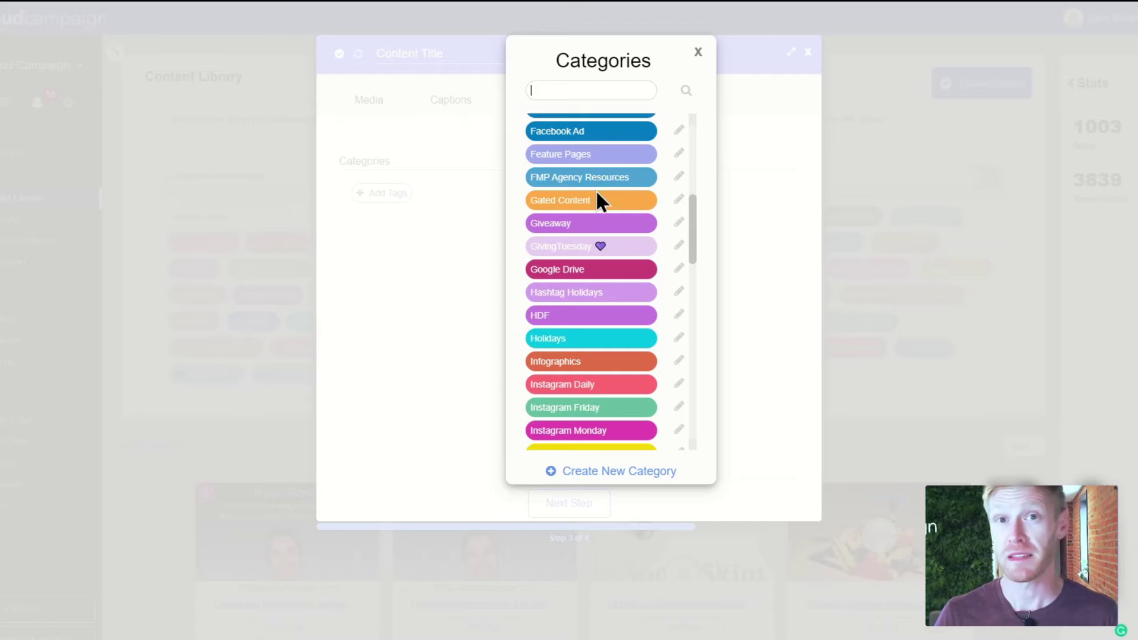
left_click(583, 224)
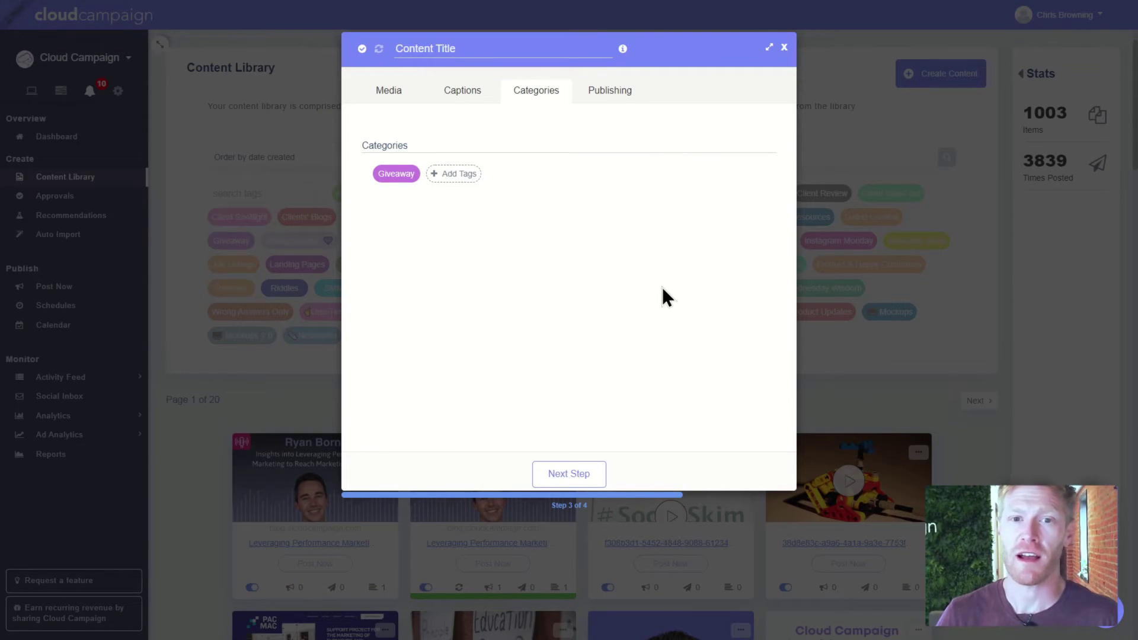
left_click(784, 47)
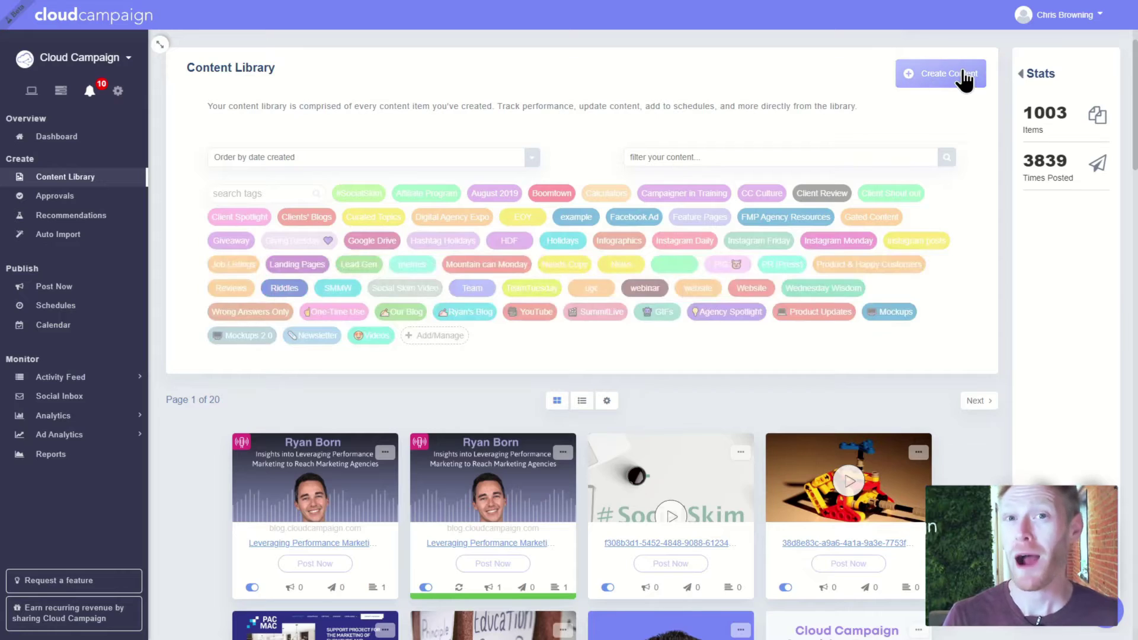
Create a content item with a Canva Instagram Post image from the 5 Things To Thrive template.
left_click(948, 72)
left_click(465, 177)
left_click(456, 224)
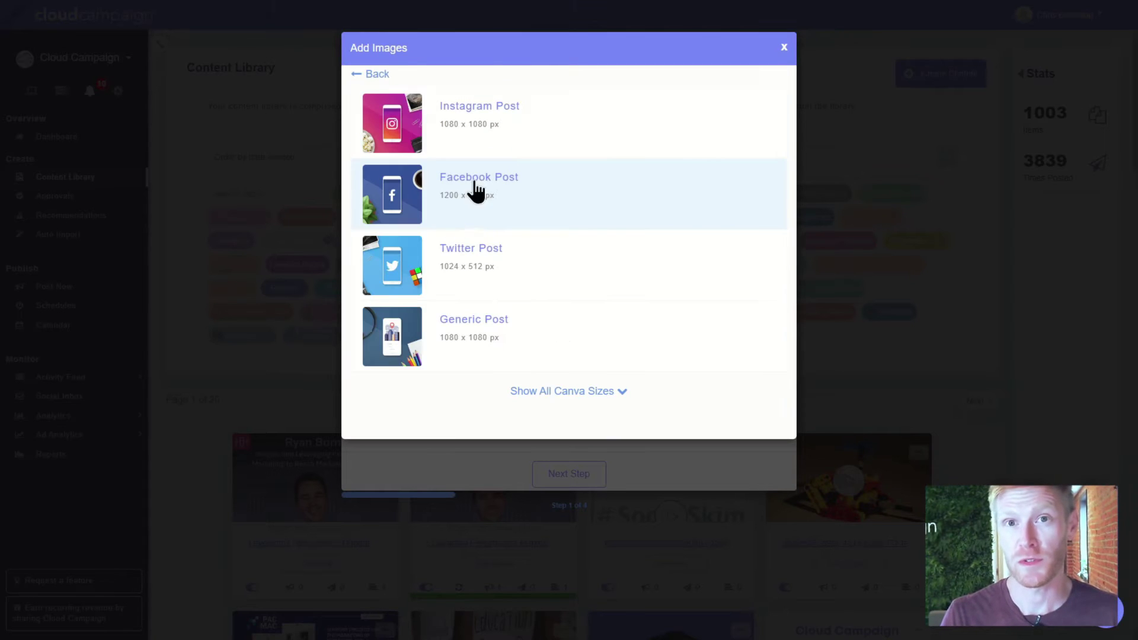
left_click(489, 134)
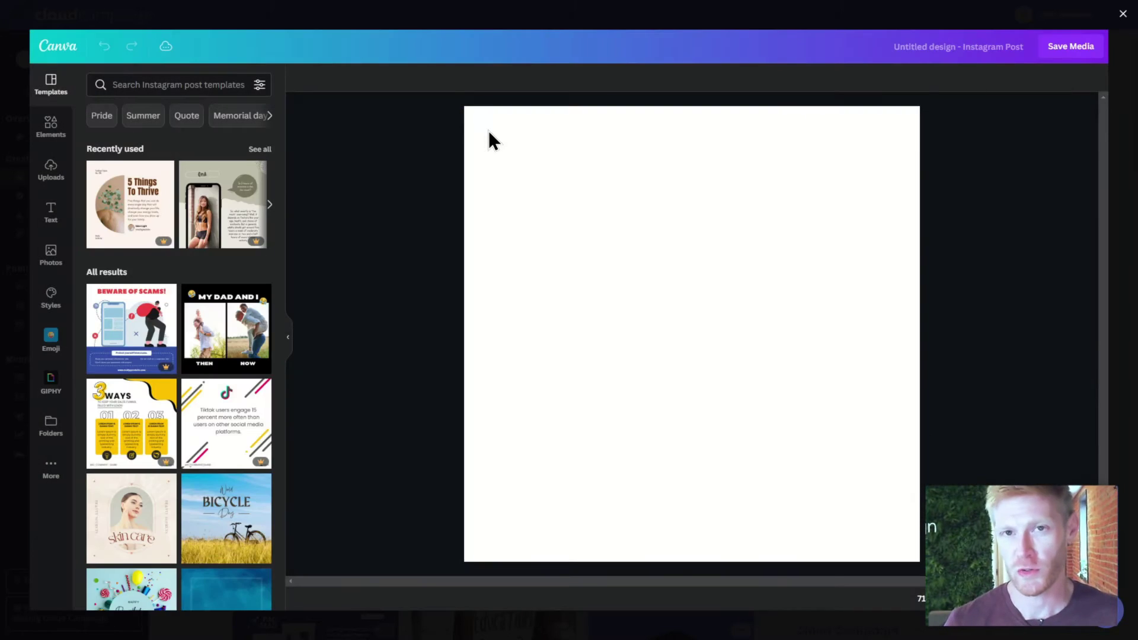
left_click(155, 212)
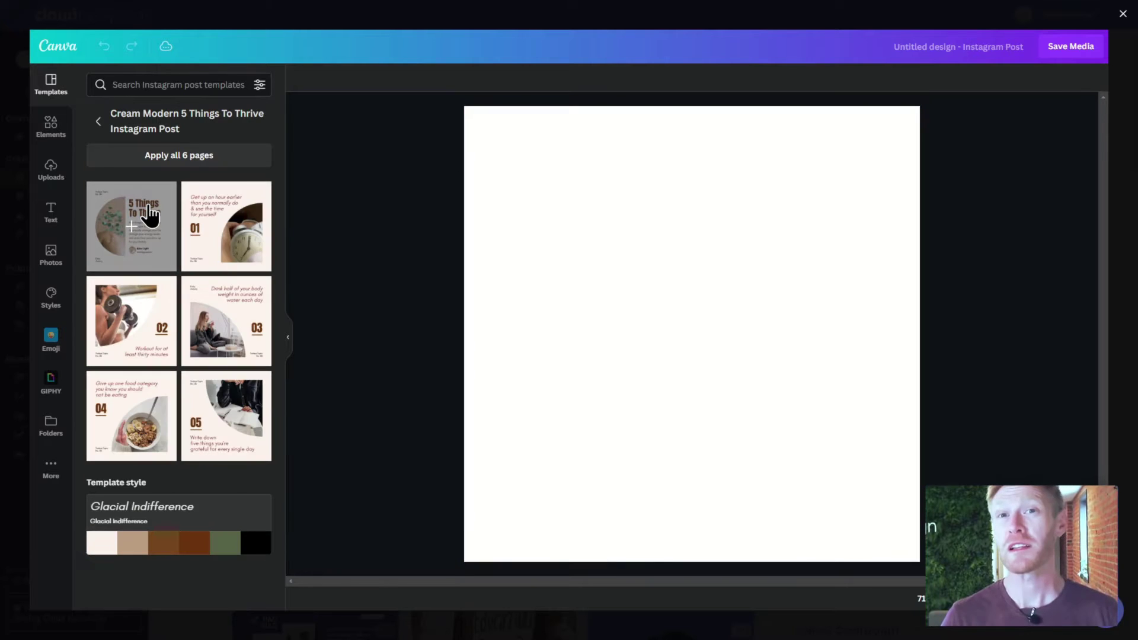
left_click(1068, 46)
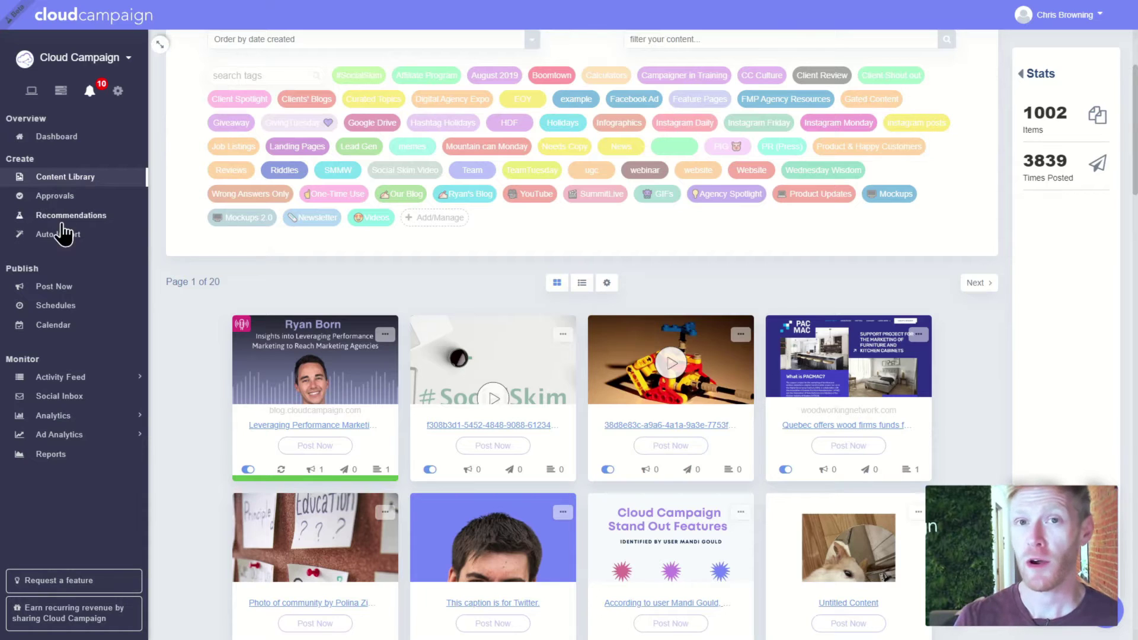
left_click(64, 220)
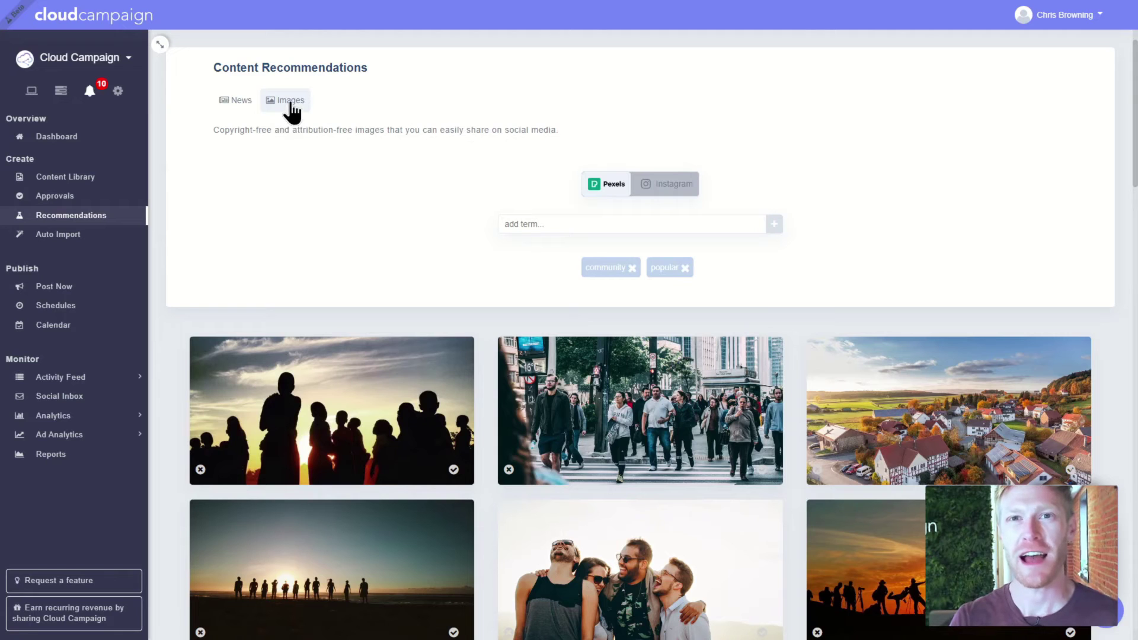
Approve the sunset silhouette image, dismiss the Responsible Applied AI at Scale image, then check News and Auto Import.
left_click(454, 471)
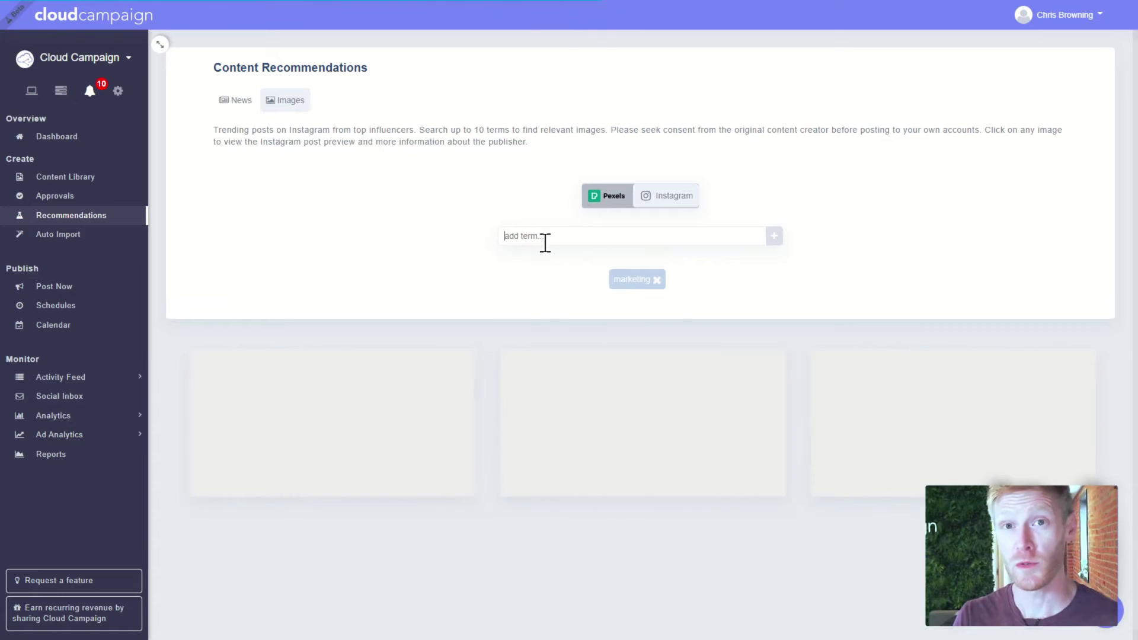
left_click(761, 481)
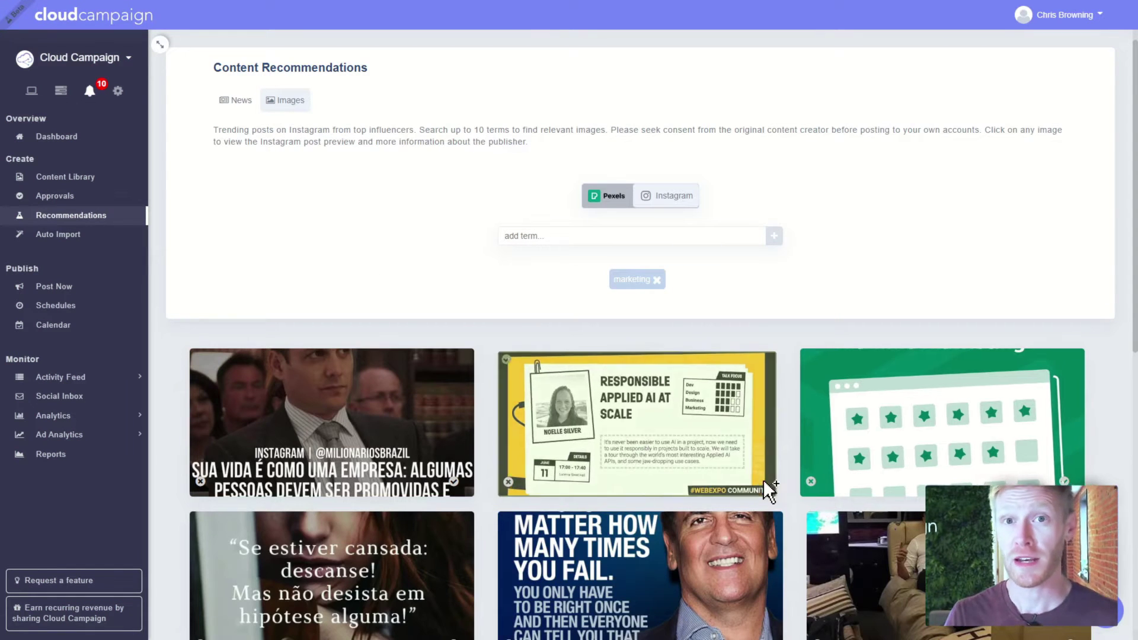
left_click(236, 100)
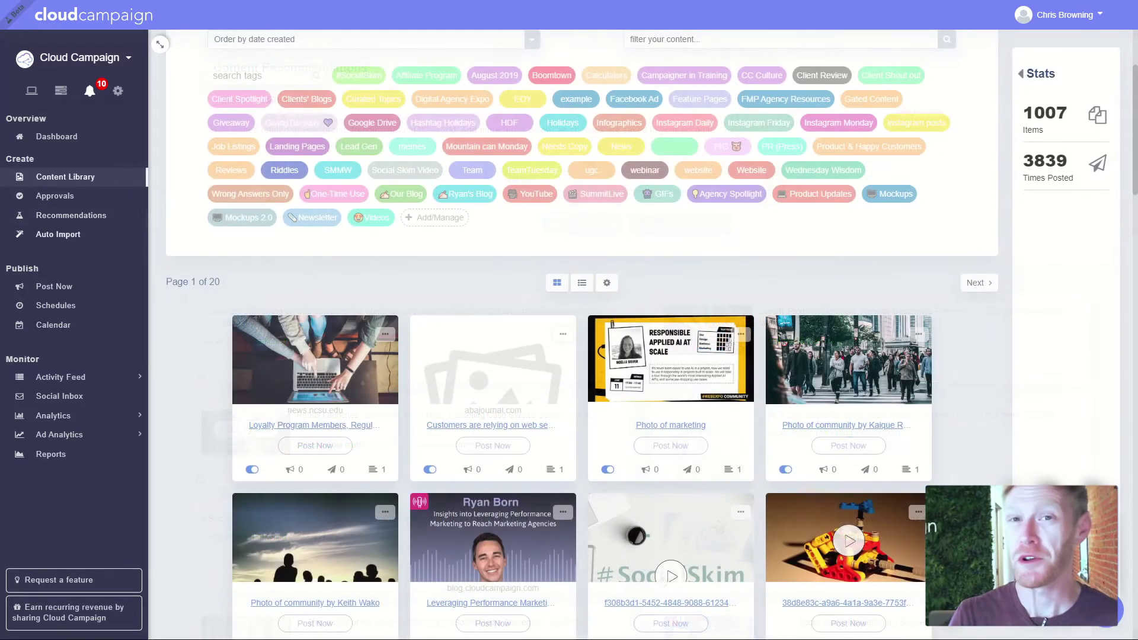
left_click(69, 237)
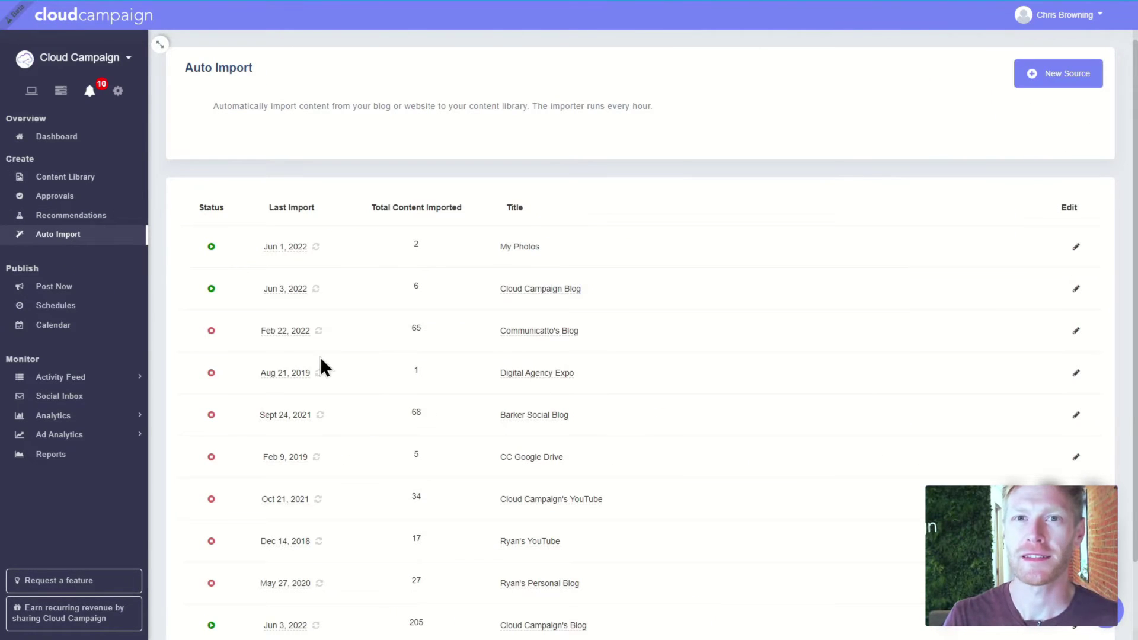
left_click(1048, 76)
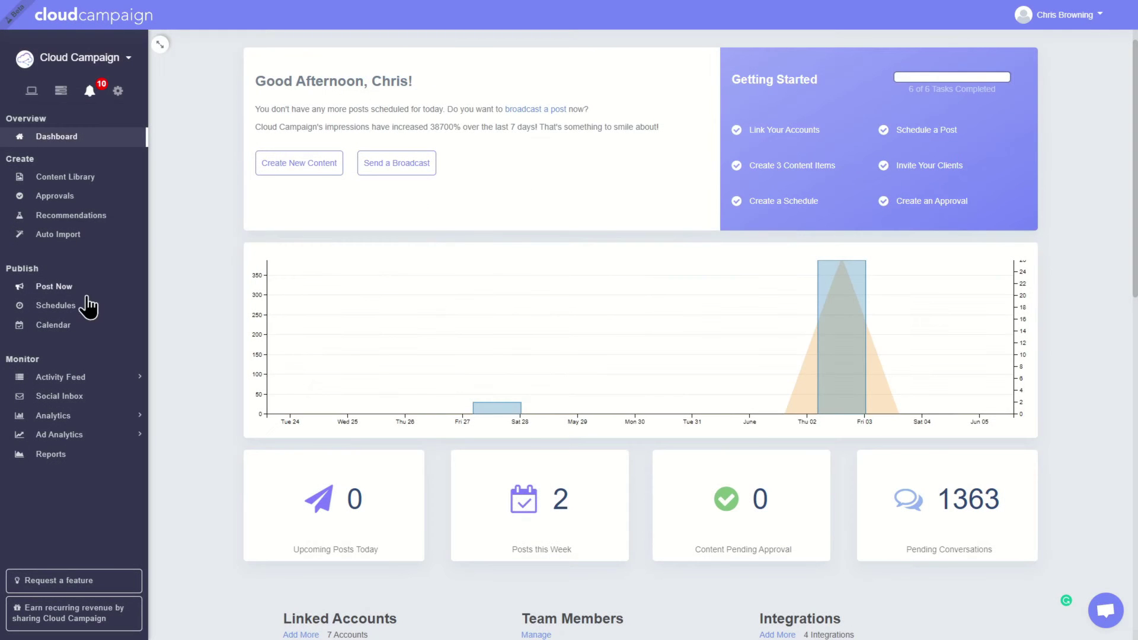
left_click(80, 290)
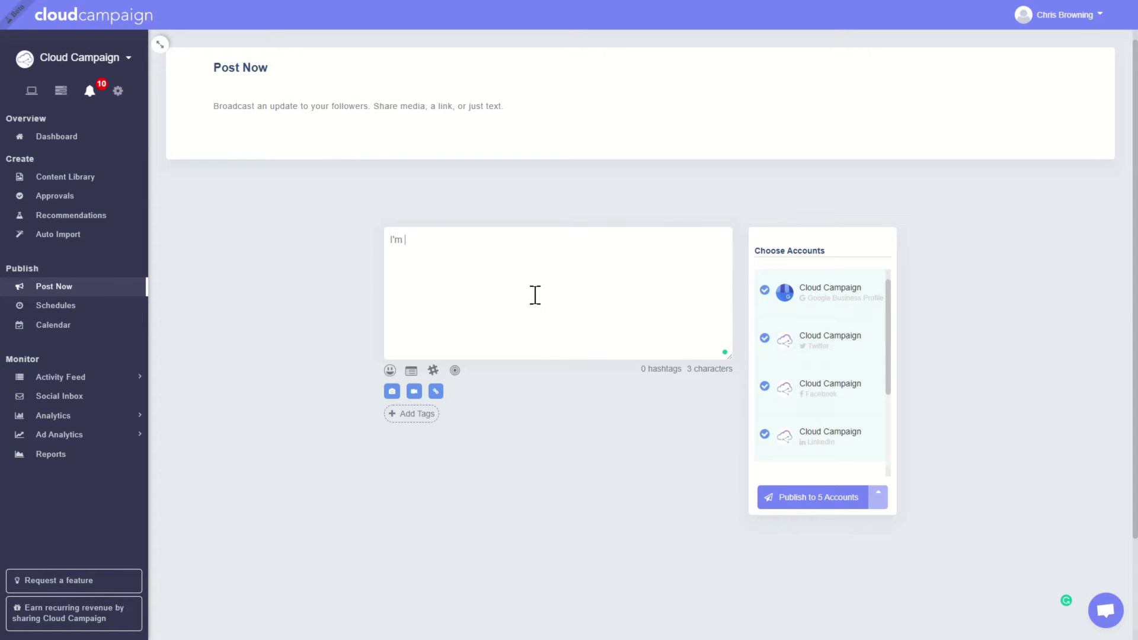
Finish typing the Post Now update "I'm gonna post right now!!!" for the five accounts.
type("a post right now!!!")
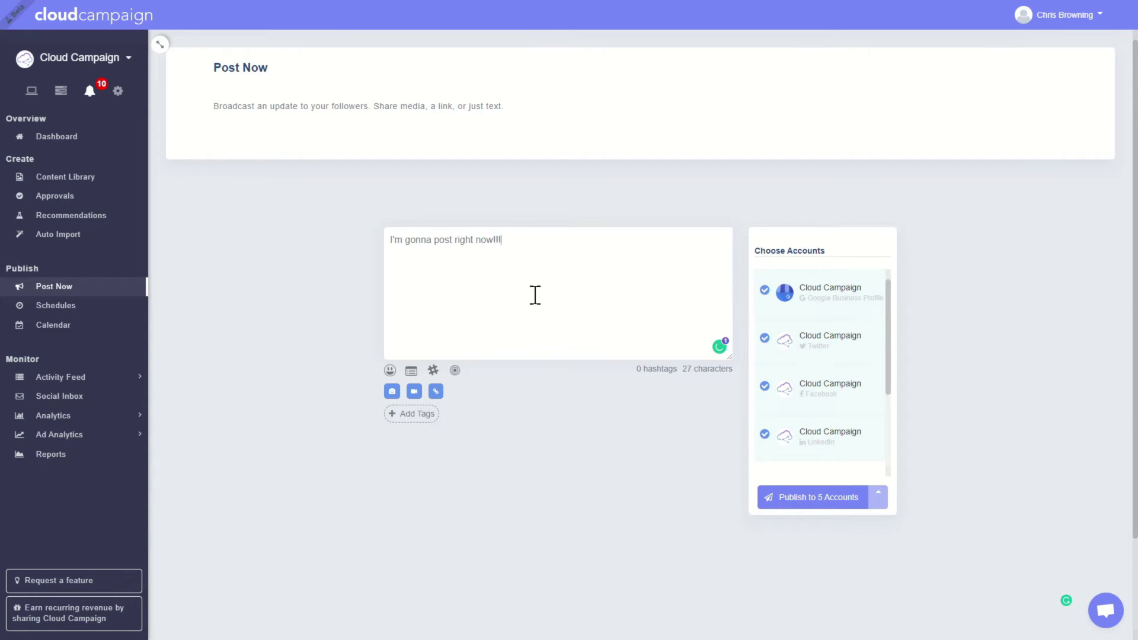
left_click(67, 333)
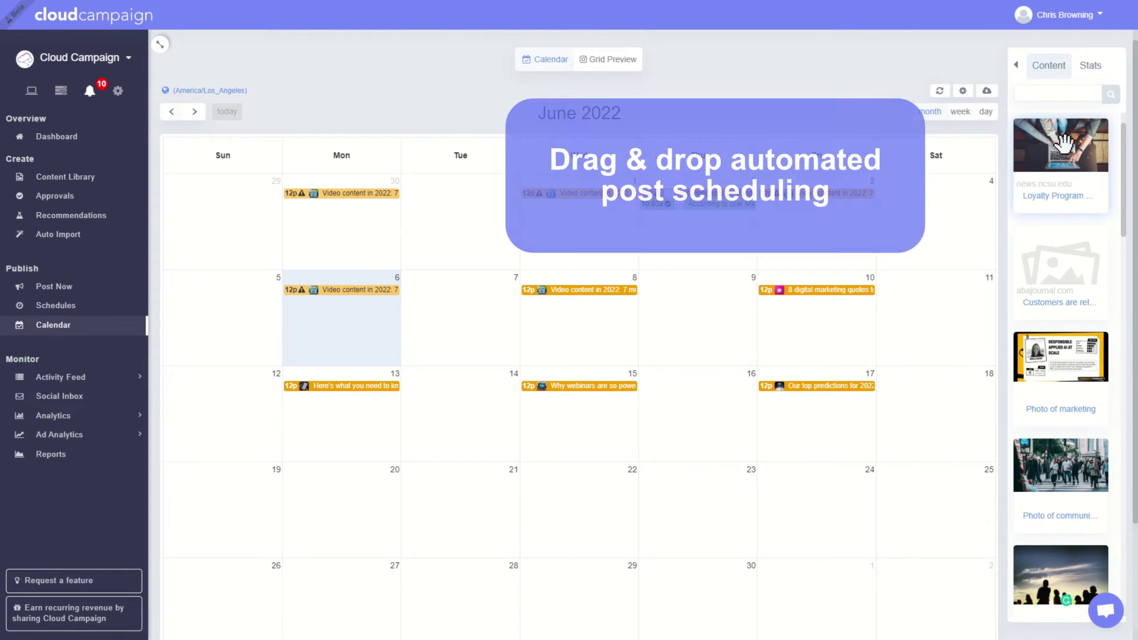
Schedule the Loyalty Program article on Saturday 11 June and begin creating a new posting schedule.
left_click_drag(1064, 150, 967, 292)
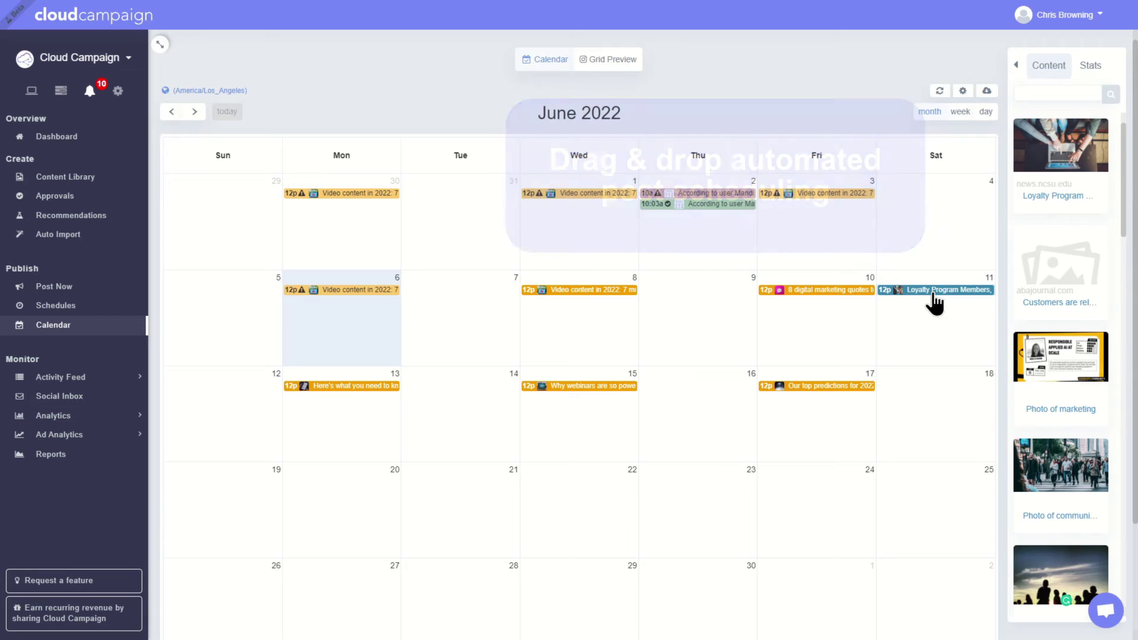
left_click(59, 307)
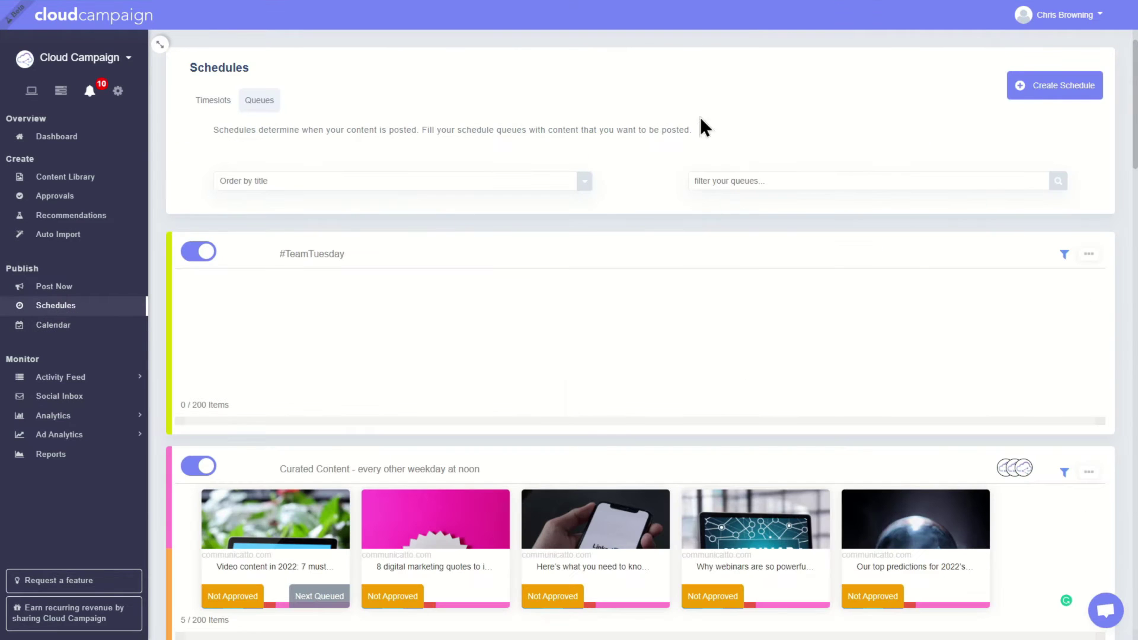
left_click(1016, 94)
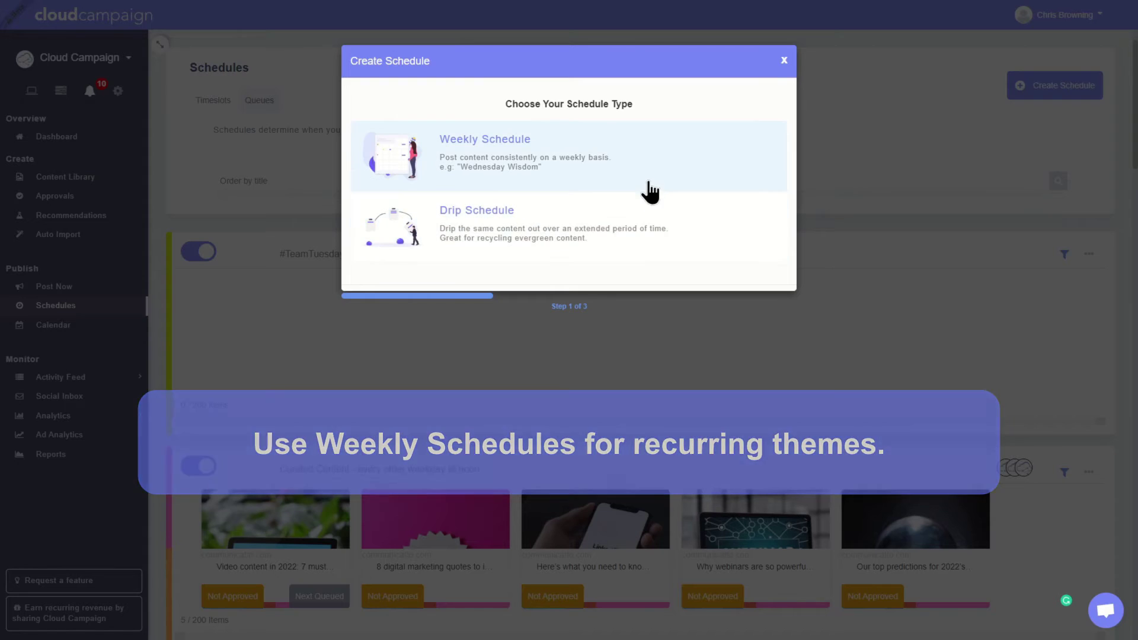
Create a weekly schedule with a Wednesday posting timeslot.
left_click(648, 186)
type("Wednesday Webinar")
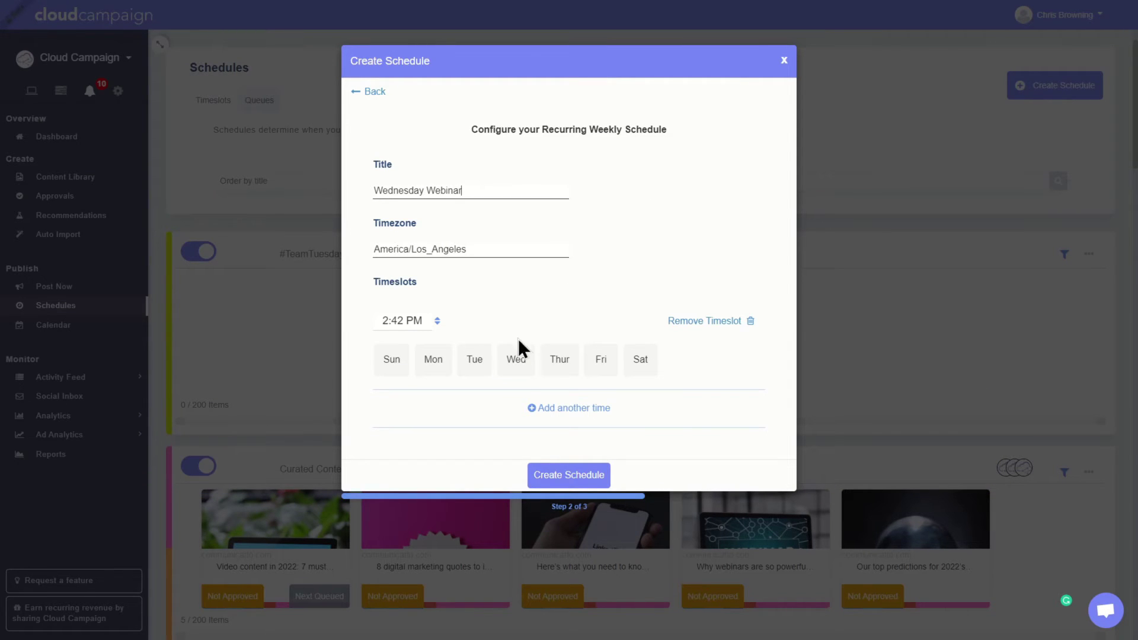
left_click(521, 362)
left_click(569, 478)
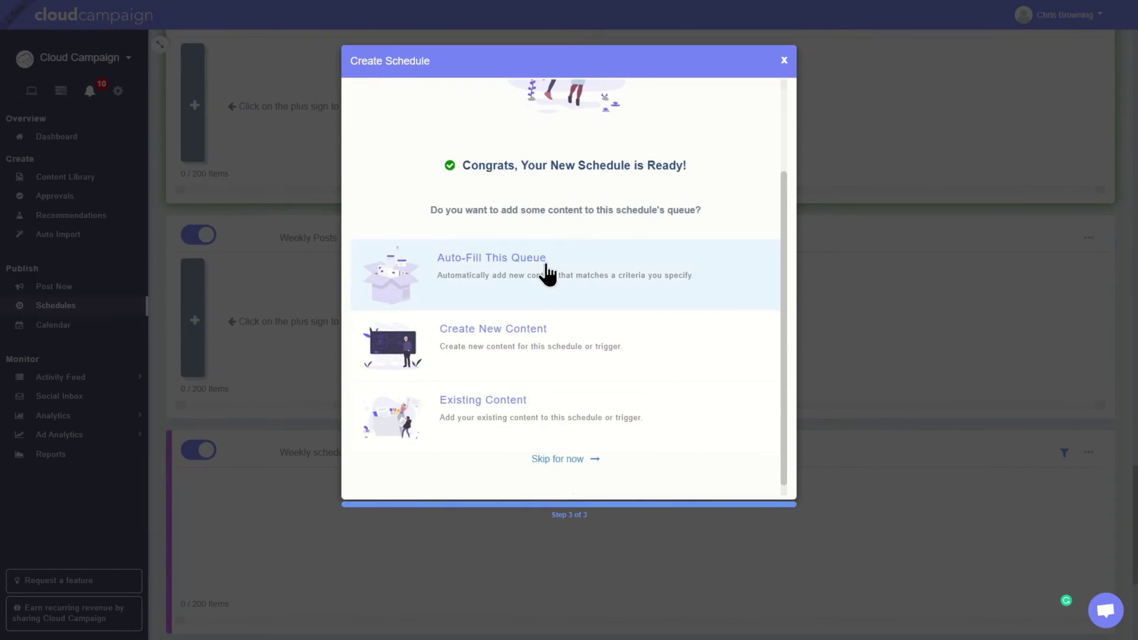
Set the queue to auto-fill from one content category for four accounts and save.
left_click(546, 268)
left_click(627, 183)
scroll(634, 207, "down", 10)
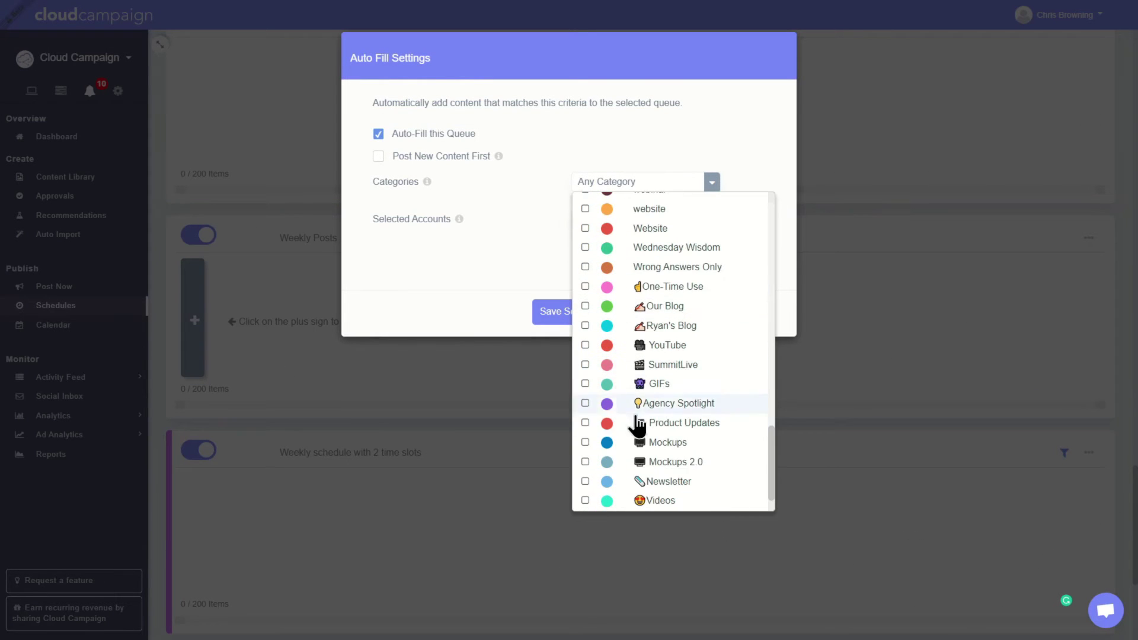
left_click(659, 267)
left_click(692, 221)
left_click(692, 237)
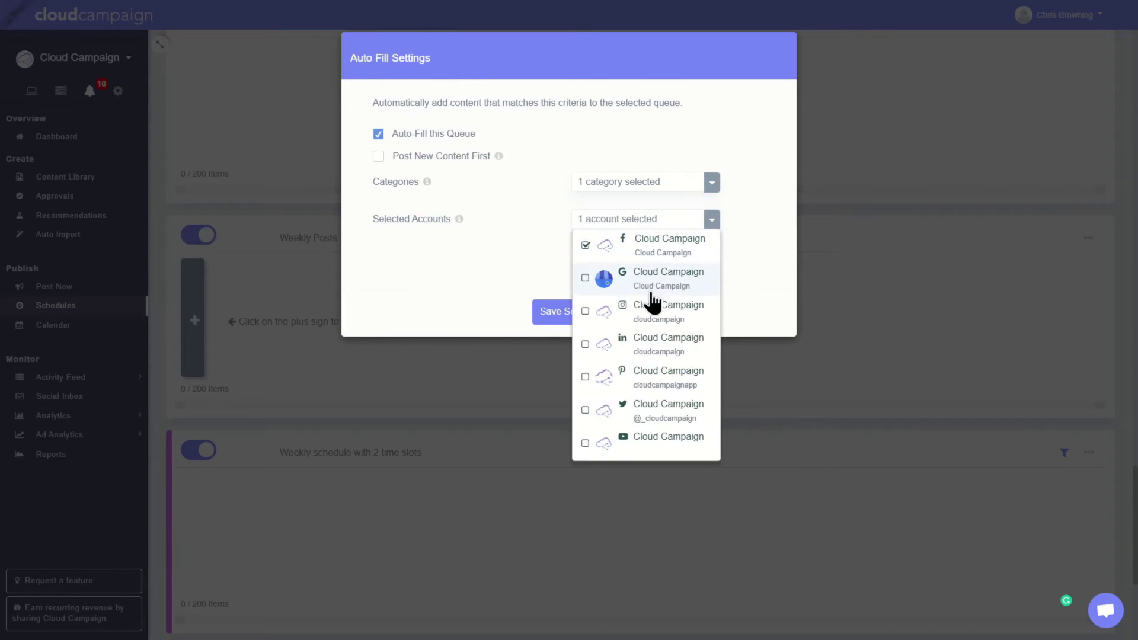
left_click(648, 308)
left_click(646, 343)
left_click(635, 412)
left_click(564, 312)
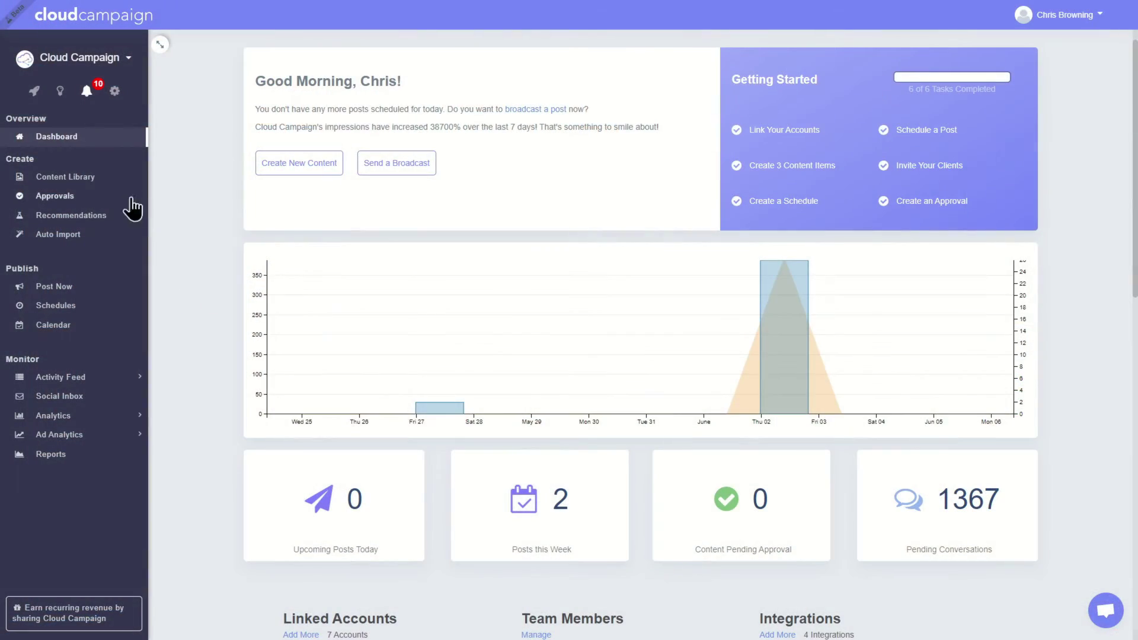
Start a new content approval titled 'Content Approval'.
left_click(74, 197)
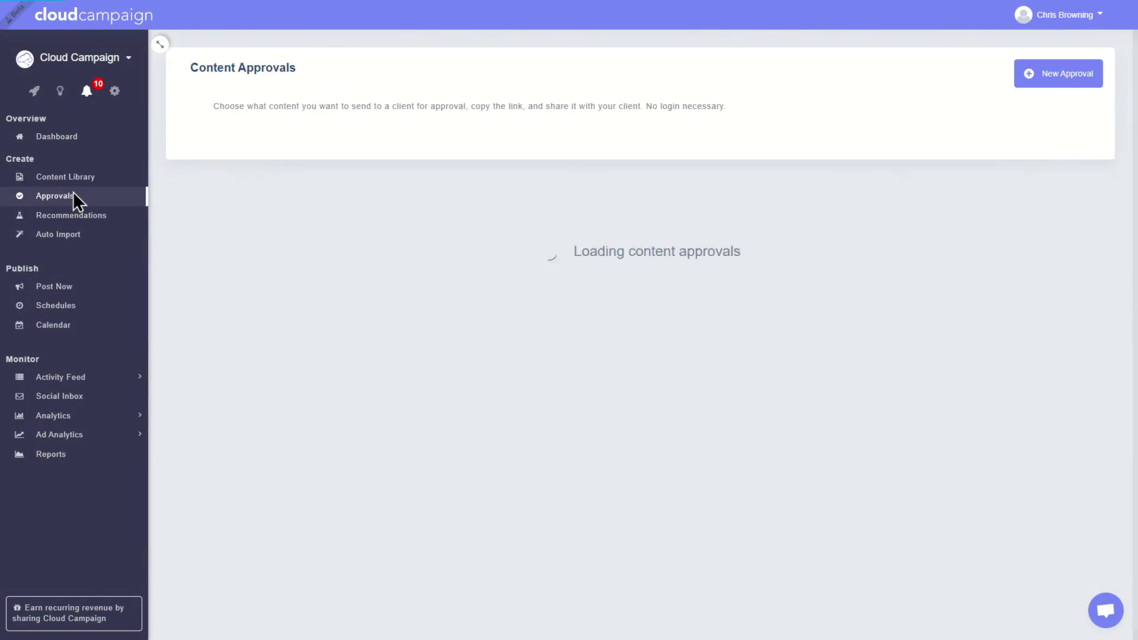
left_click(1055, 76)
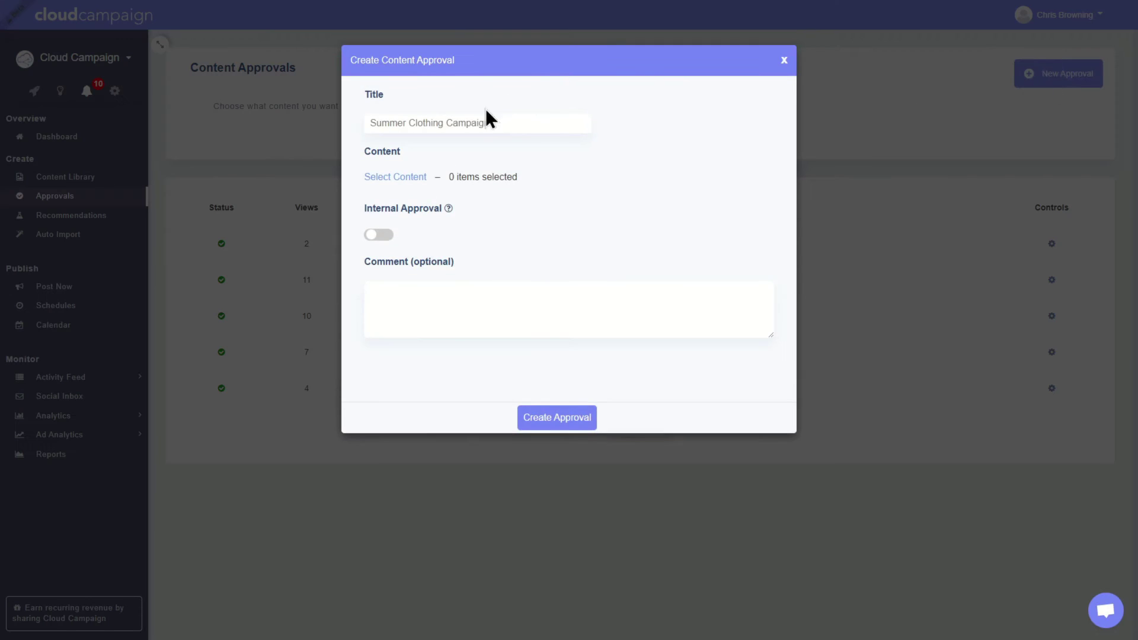
left_click(476, 118)
type("Content Approval")
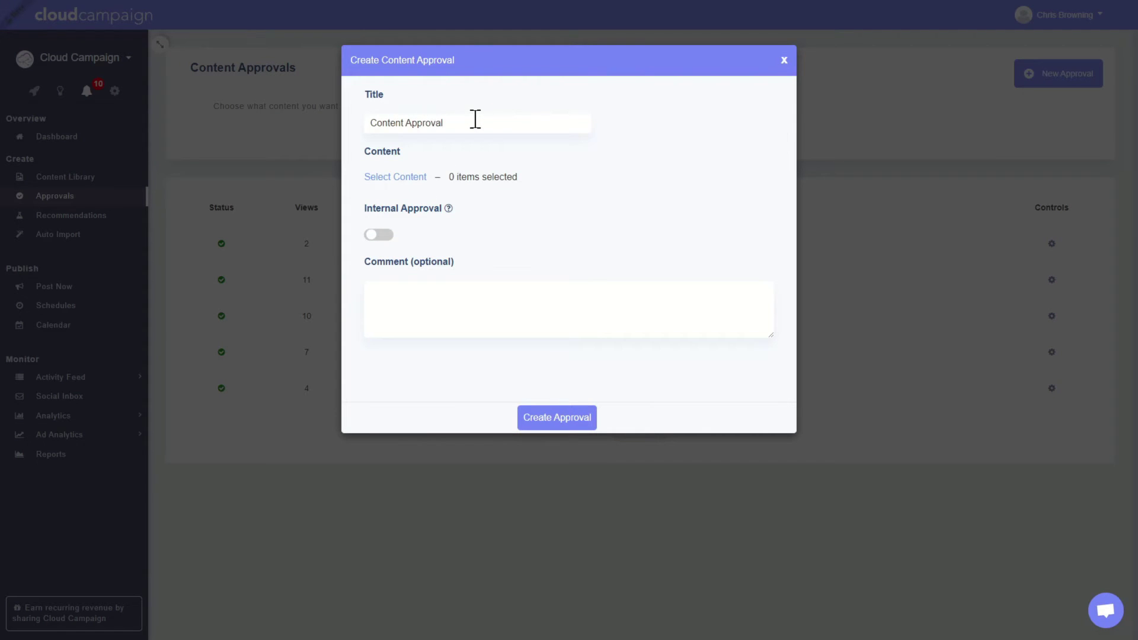
Add the chosen content items, including the marketing photo, and create the approval.
left_click(408, 178)
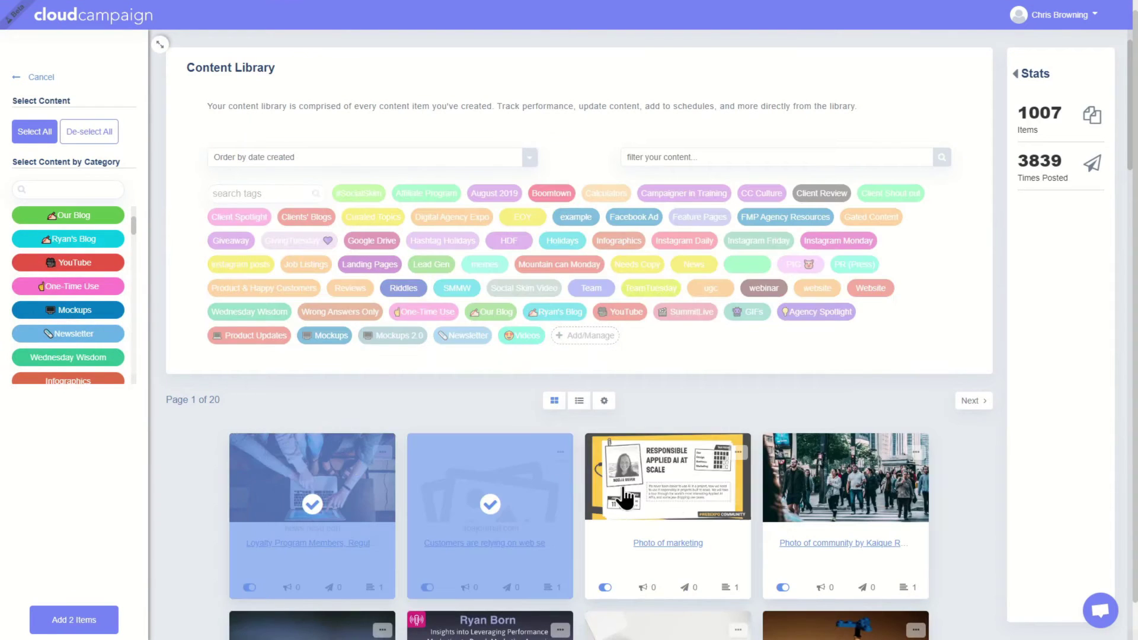
left_click(626, 498)
left_click(88, 620)
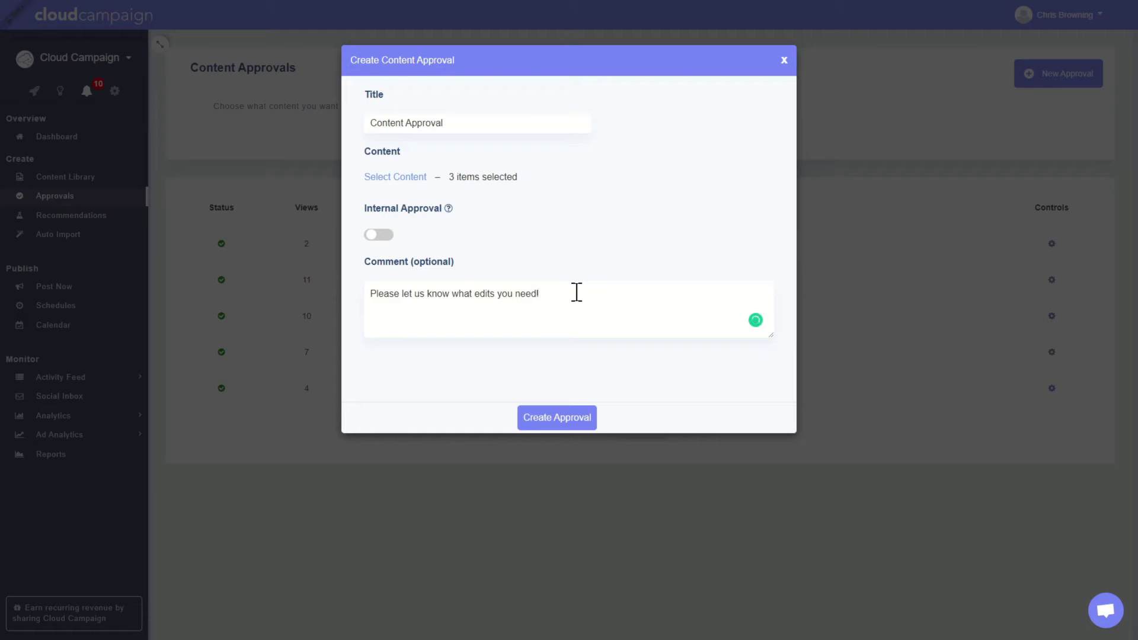
left_click(556, 420)
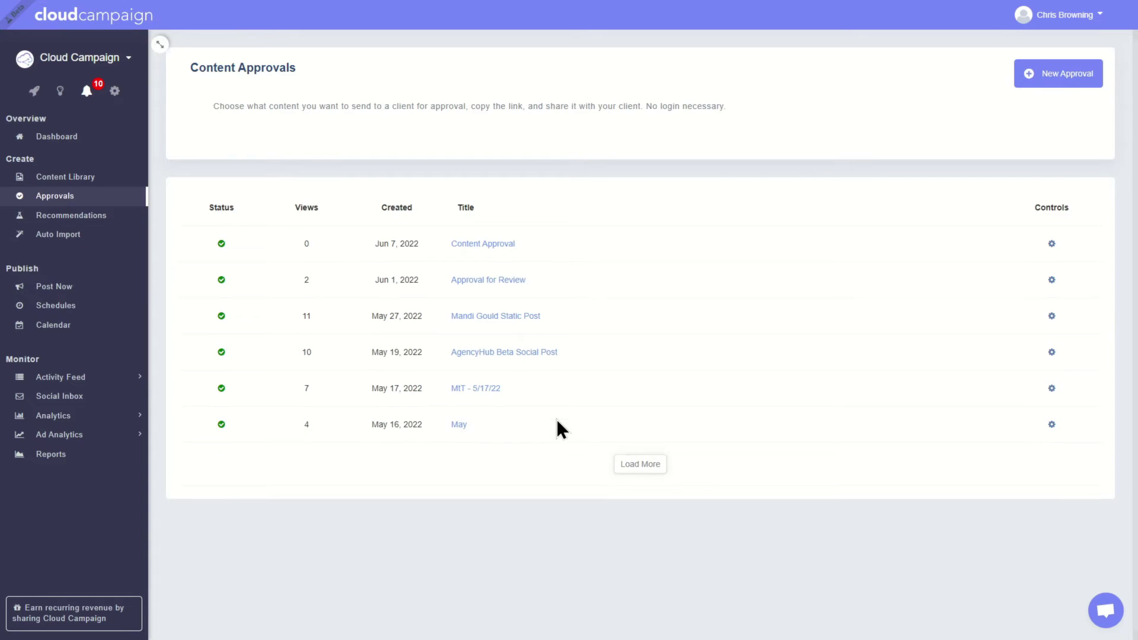
View the new approval as the client sees it and begin a comment requesting edits.
left_click(1052, 244)
left_click(972, 321)
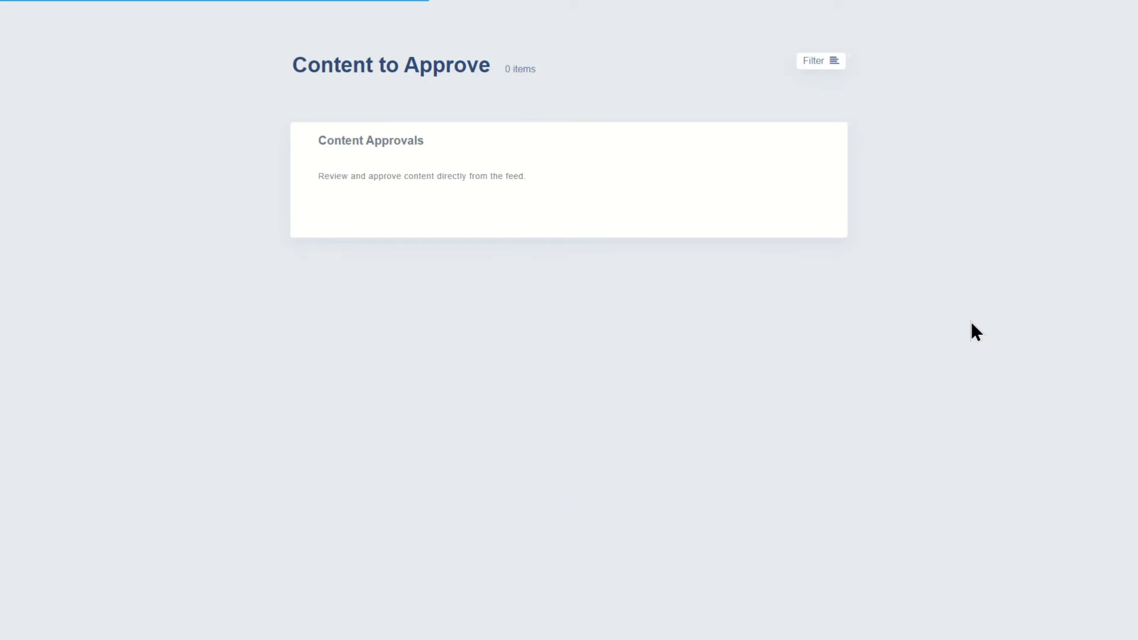
scroll(970, 330, "down", 3)
left_click(761, 288)
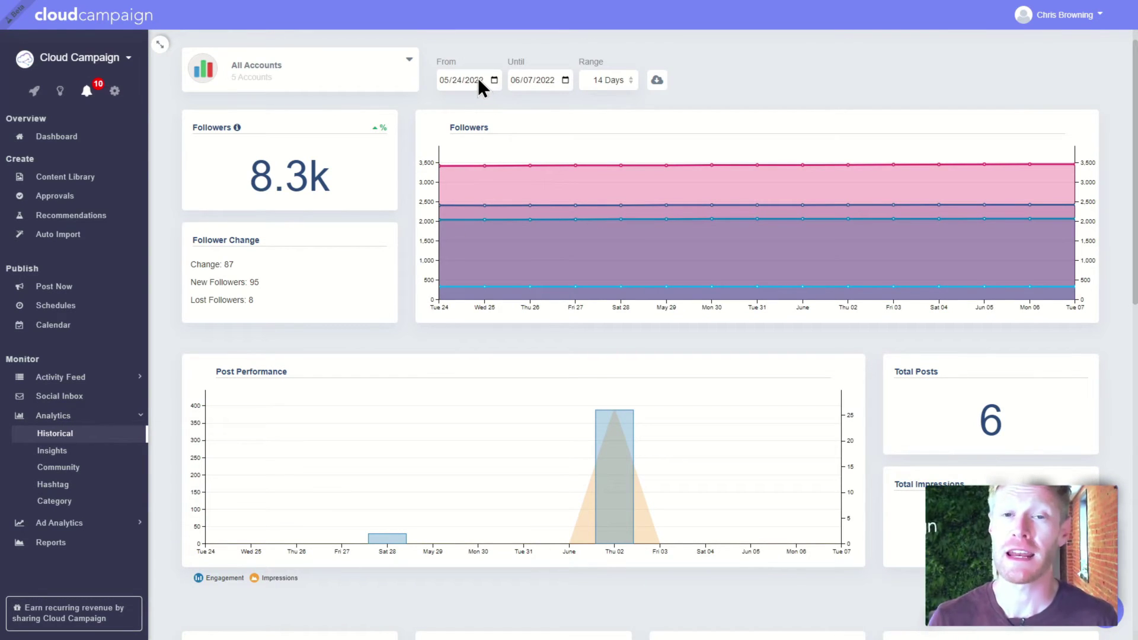
Open the all-accounts Analytics overview and scroll down to the post performance.
left_click(53, 451)
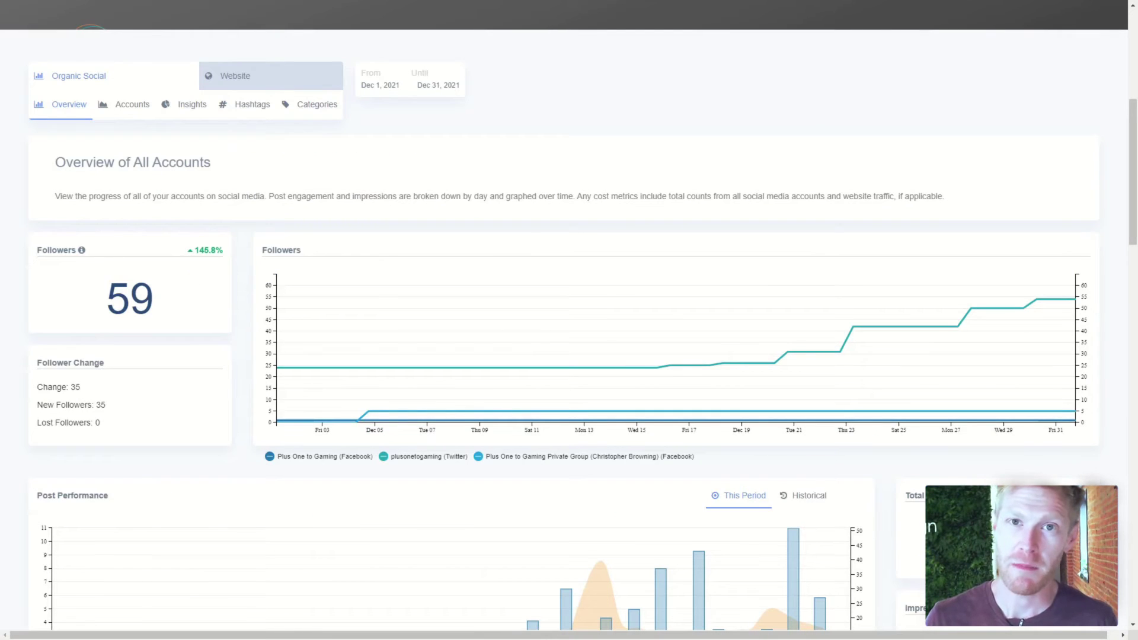
left_click_drag(1135, 155, 1132, 262)
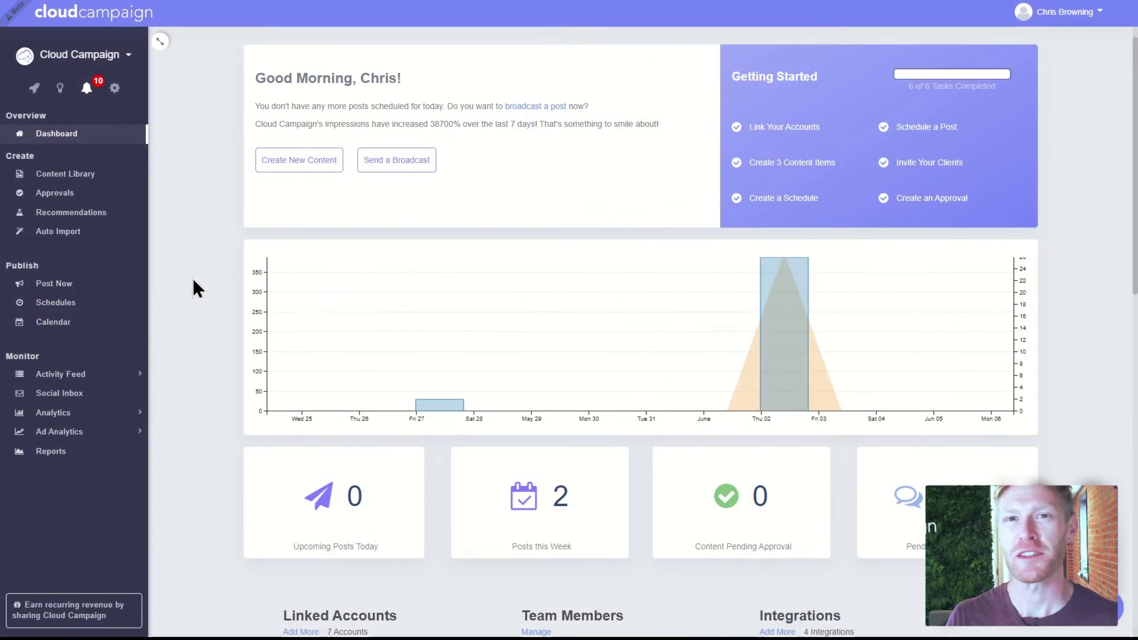
Browse the Recent Posts feed, changing its ordering and showing a post's comments.
left_click(89, 377)
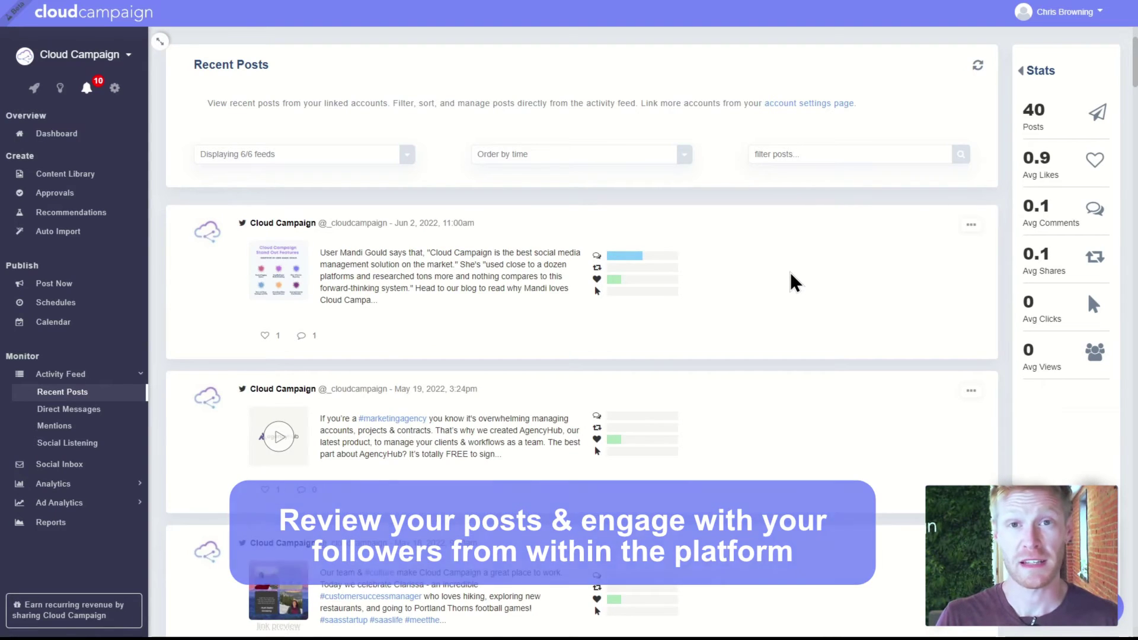
left_click(408, 156)
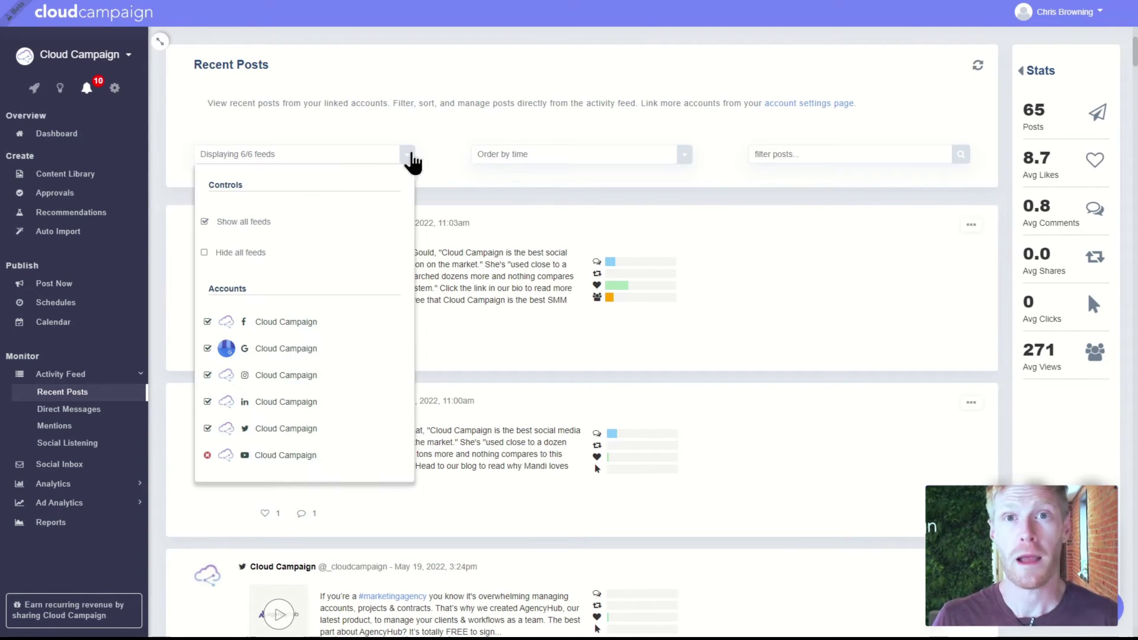
left_click(685, 155)
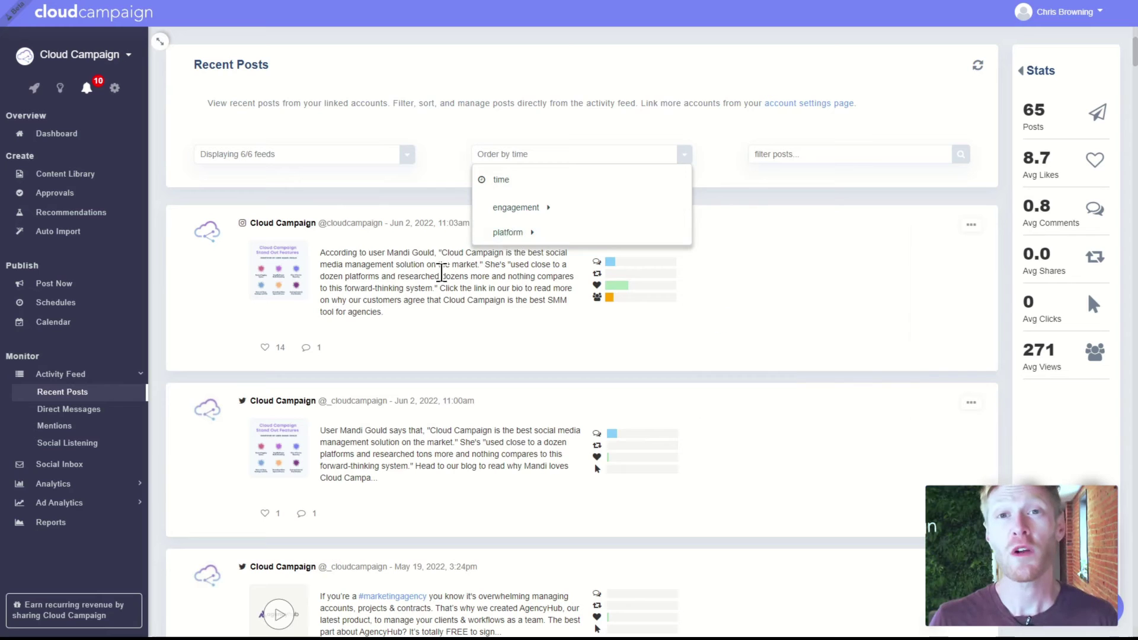
left_click(670, 178)
left_click(313, 355)
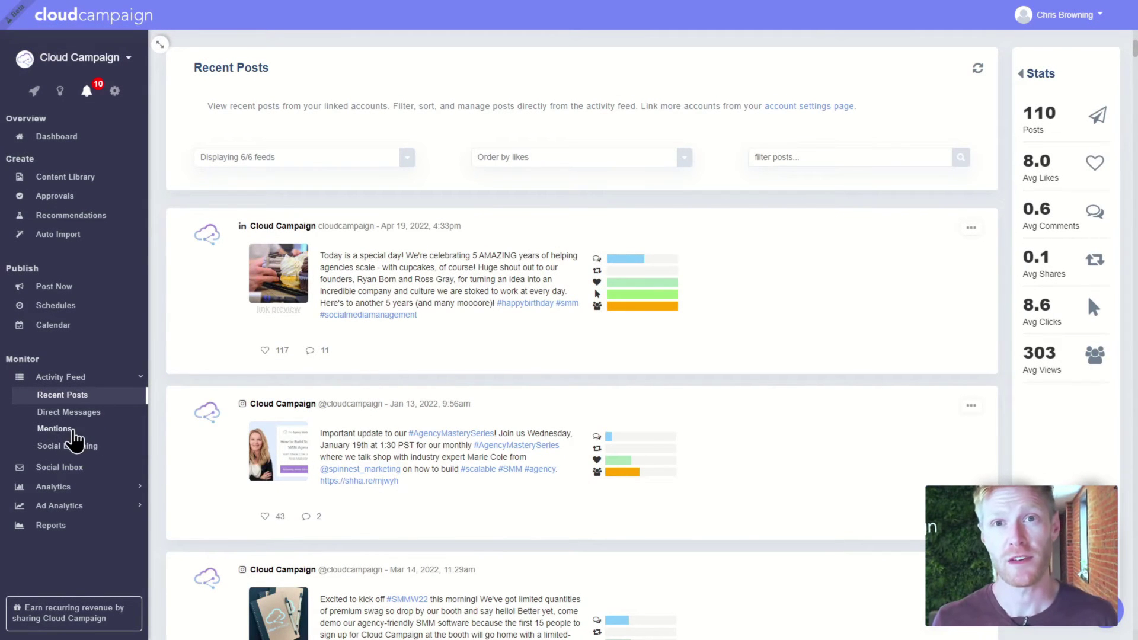
Check brand Mentions, then add 'digital marketing' as a Social Listening term.
left_click(74, 432)
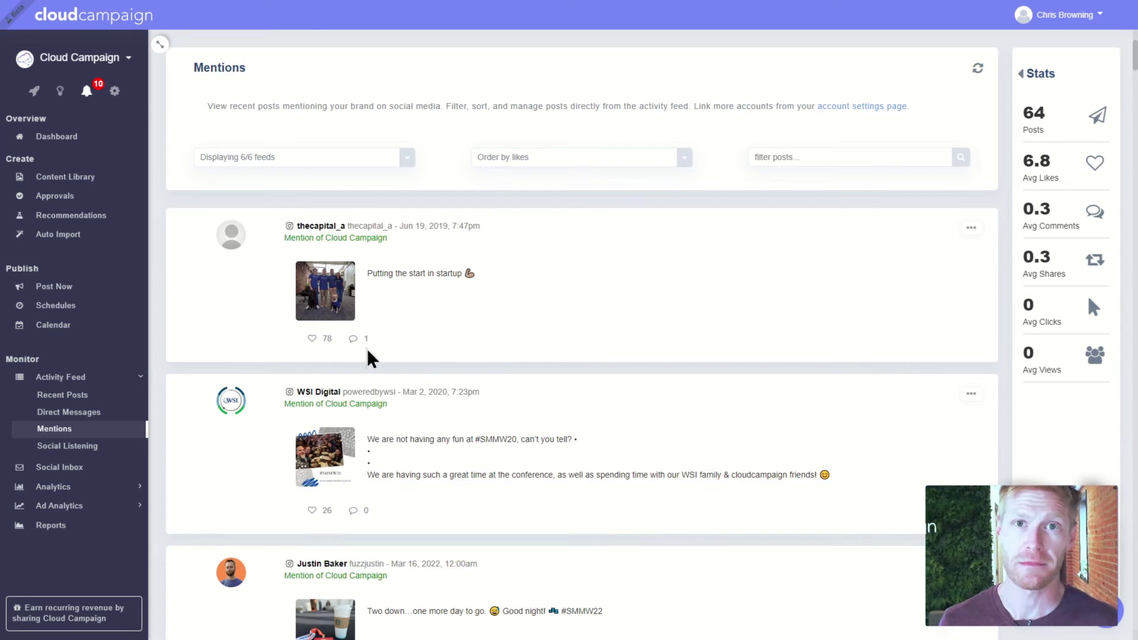
left_click(88, 453)
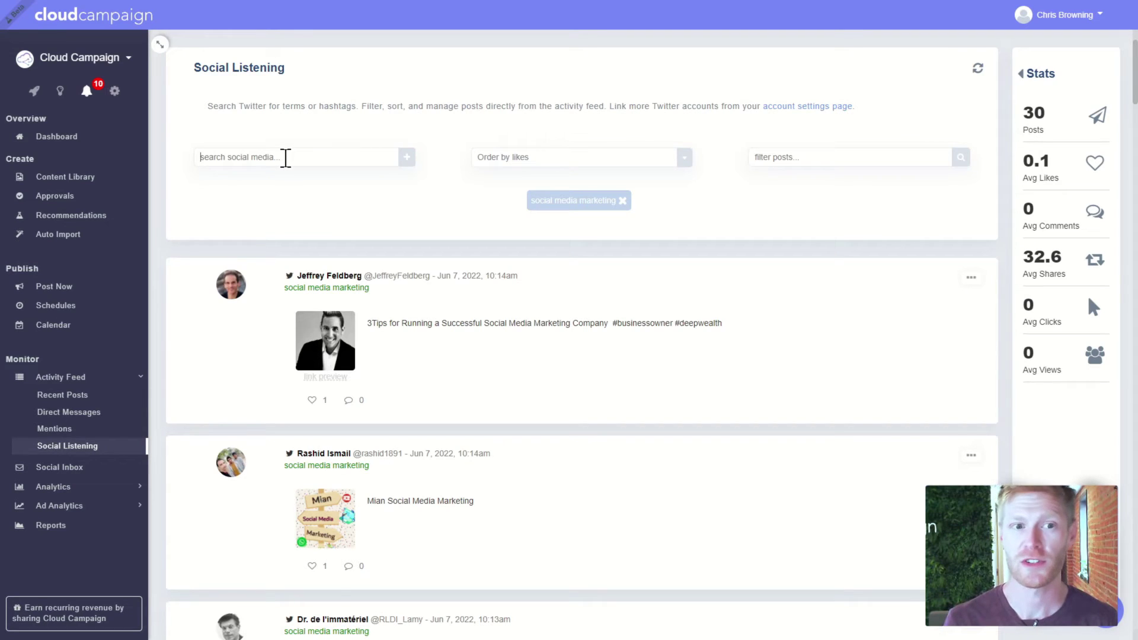
type("digital marketing")
key("Return")
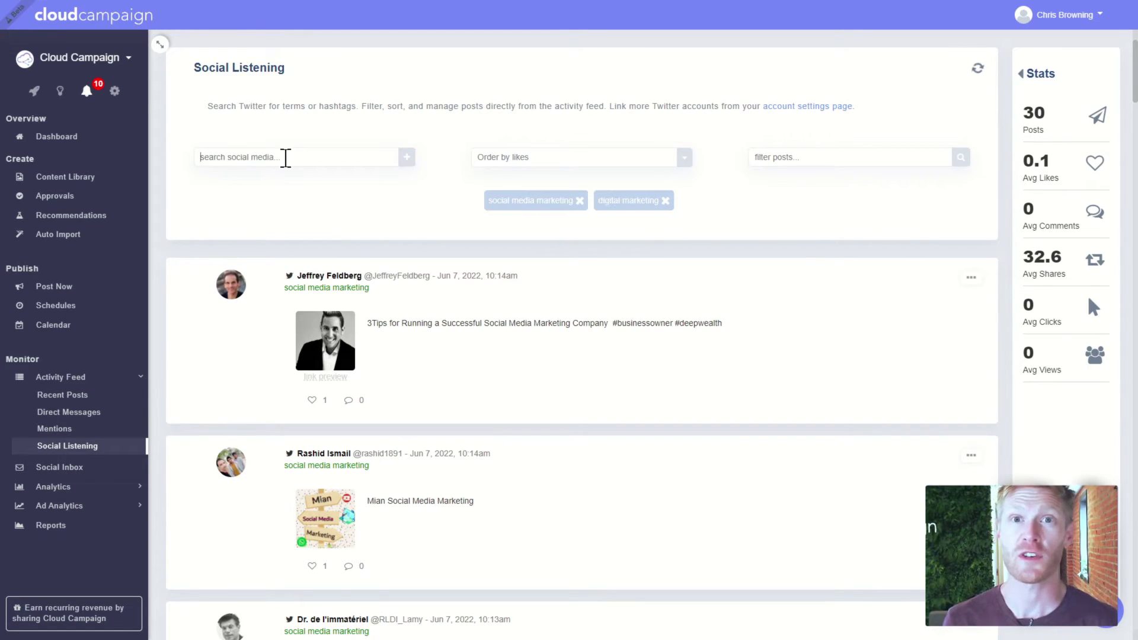
Order the social listening results by shares.
left_click(614, 159)
mouse_move(529, 212)
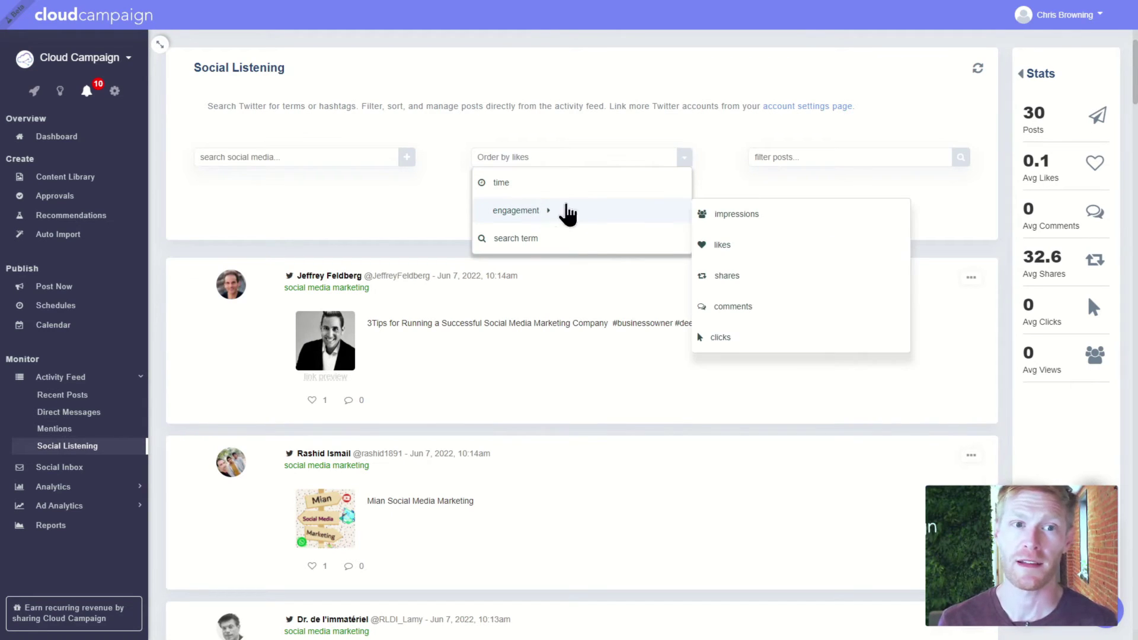
left_click(726, 276)
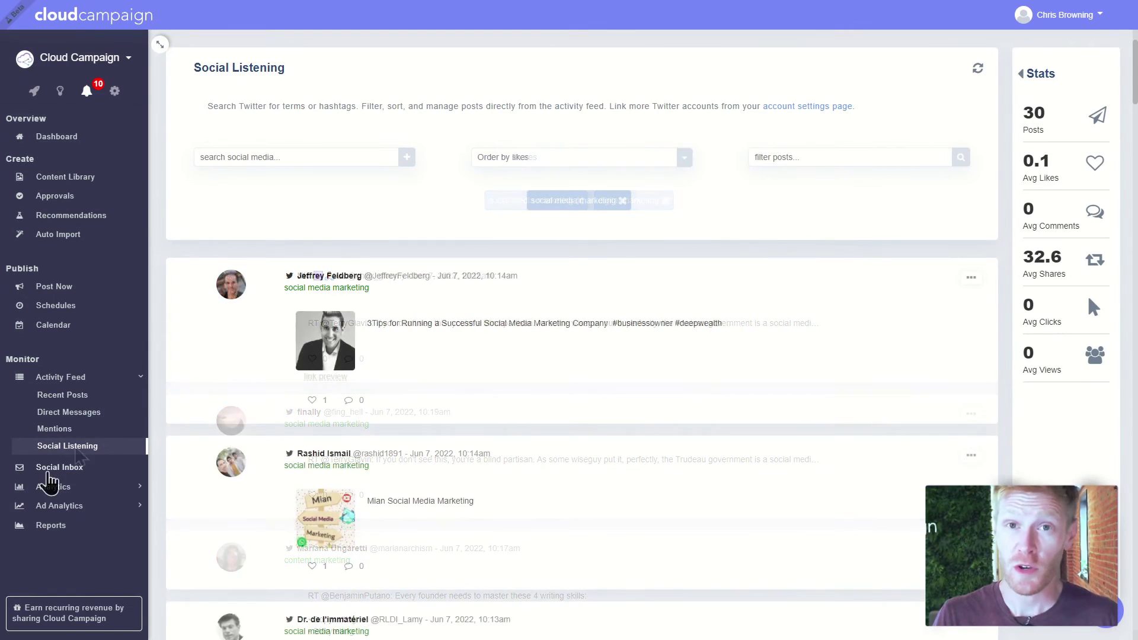
left_click(50, 470)
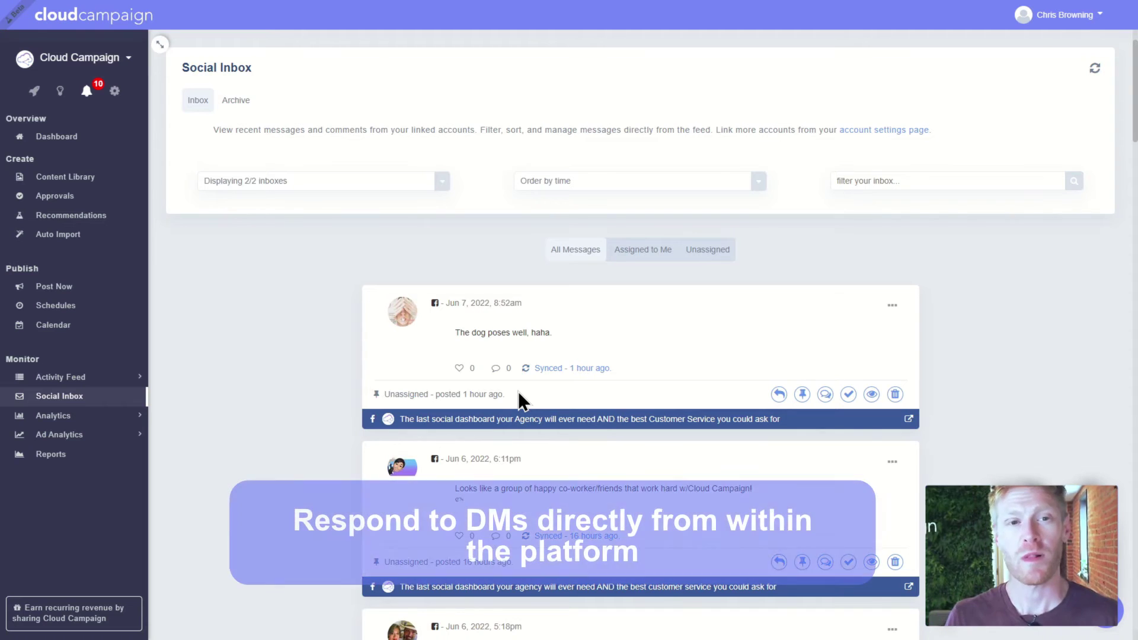
Scroll the inbox, open the second message's Manage Post view, then return to the list.
scroll(518, 391, "down", 1)
scroll(519, 393, "down", 2)
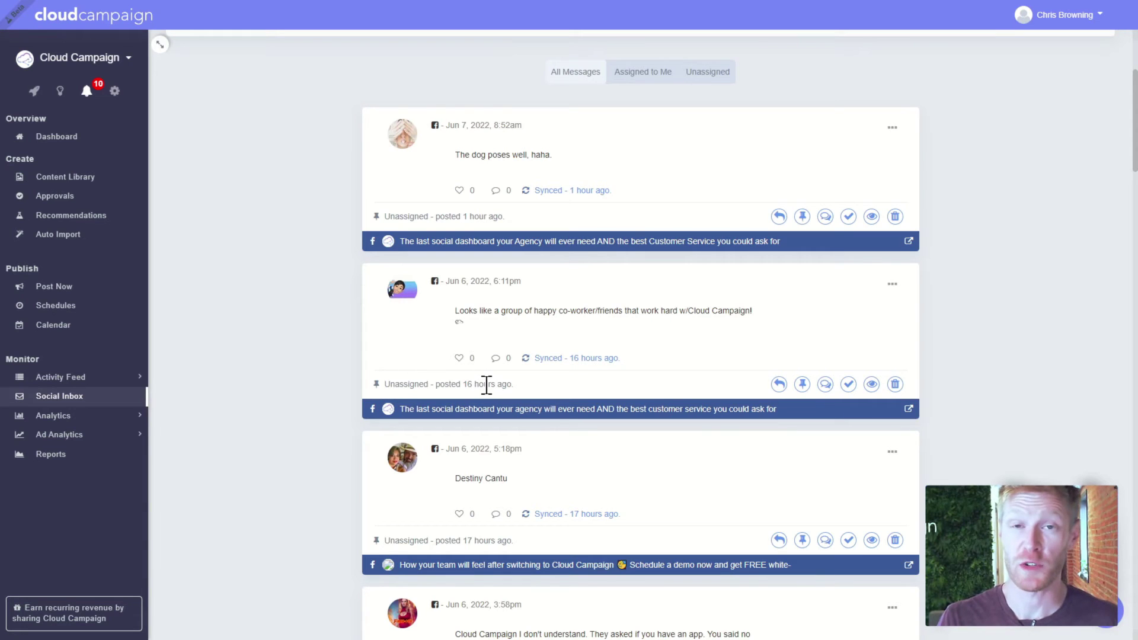
left_click(894, 294)
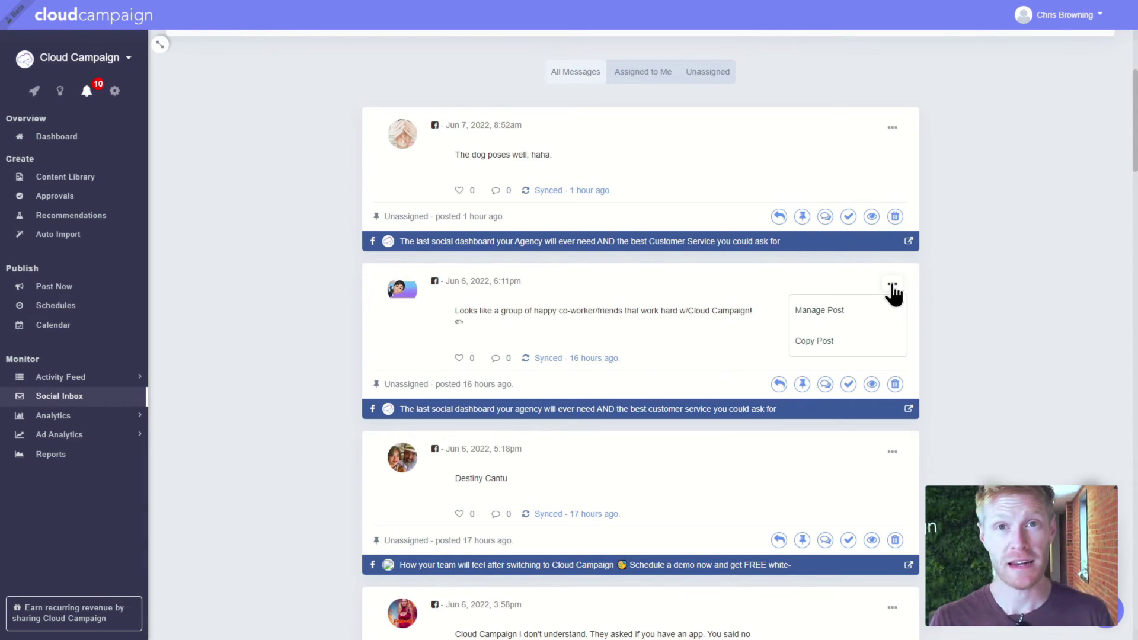
left_click(856, 305)
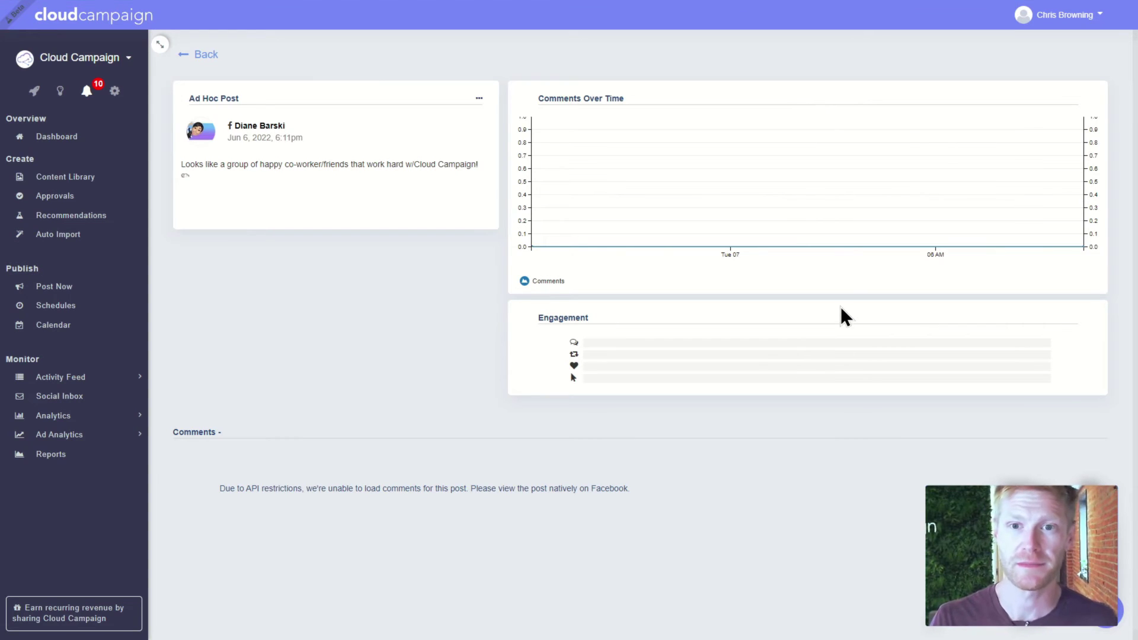
key("alt+Left")
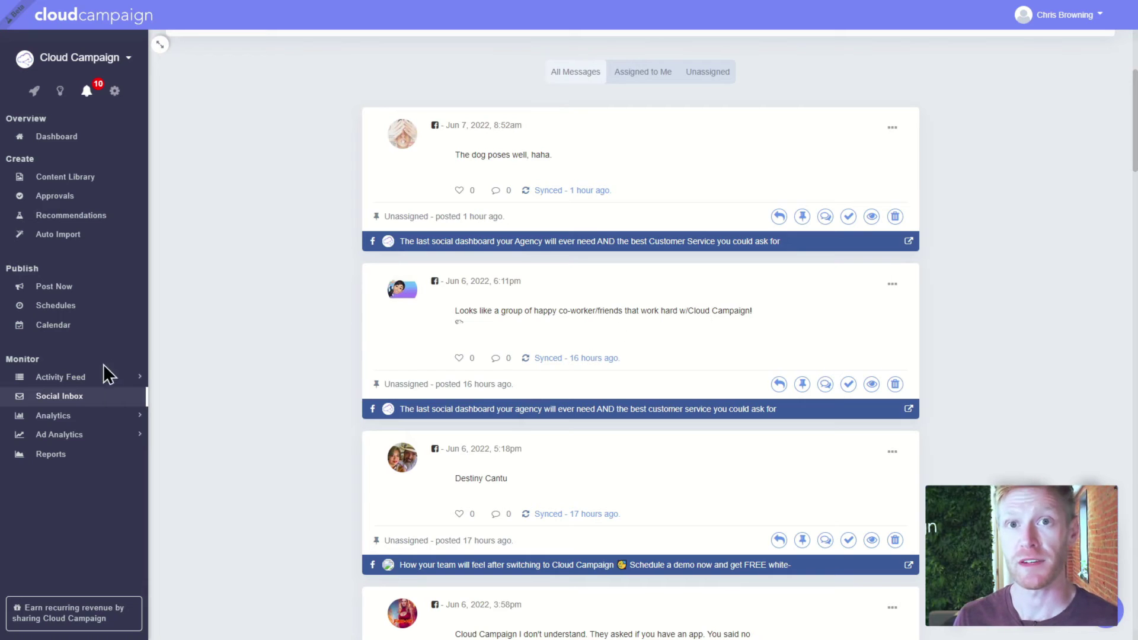
left_click(67, 424)
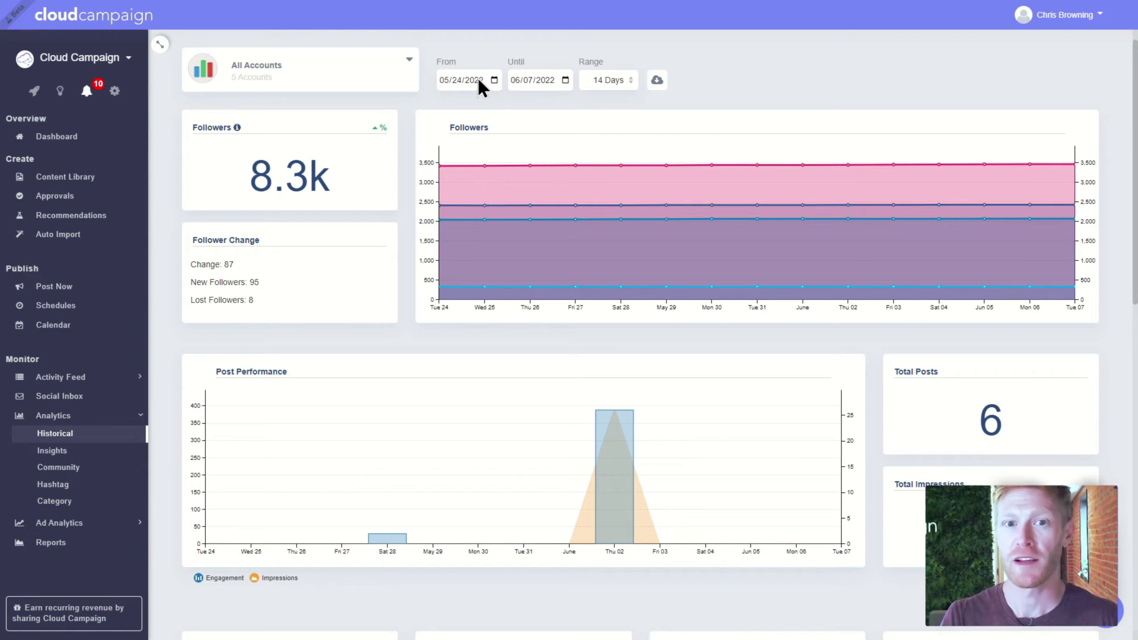
Open Insights and scroll to the Post Type cards showing image posts perform best.
left_click(58, 452)
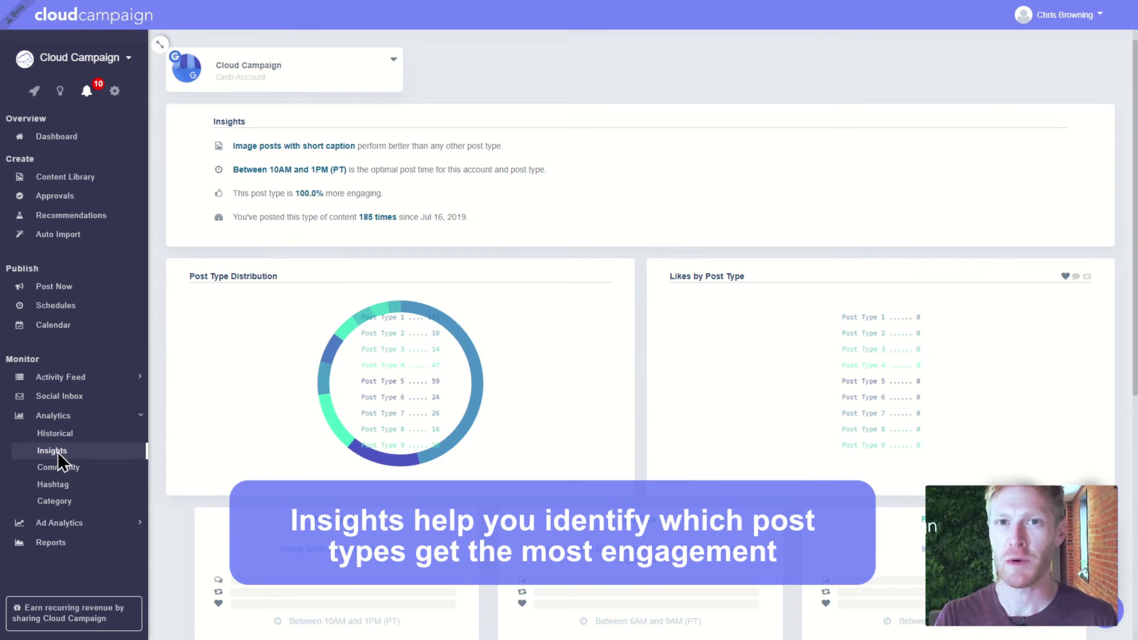
scroll(533, 386, "down", 4)
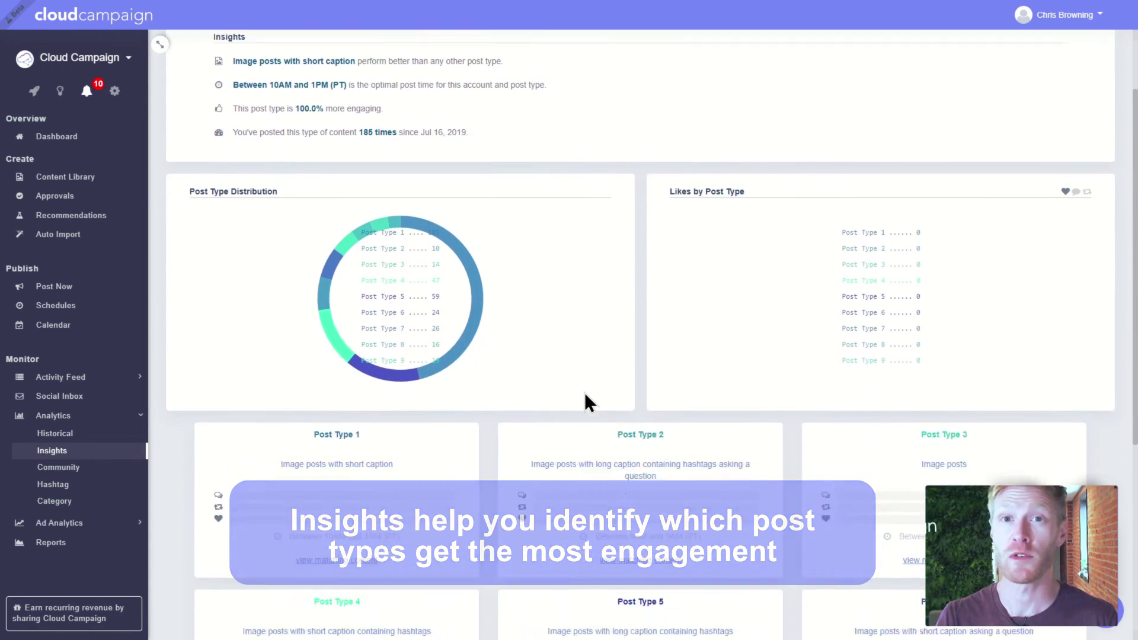
scroll(587, 405, "down", 3)
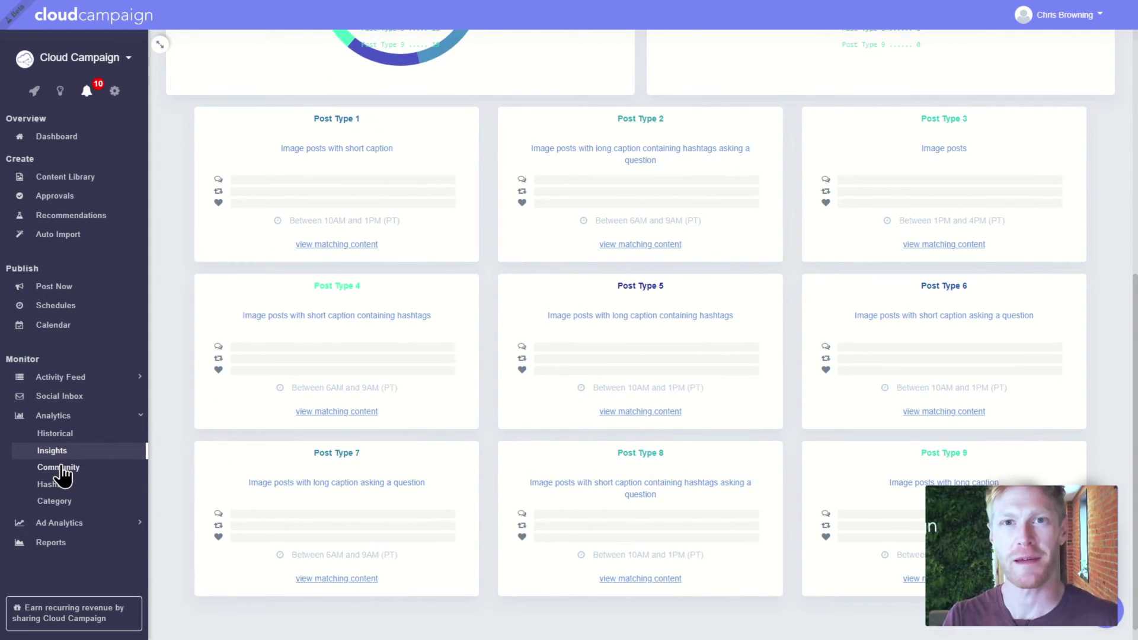
Scroll through the Community analytics page.
left_click(60, 468)
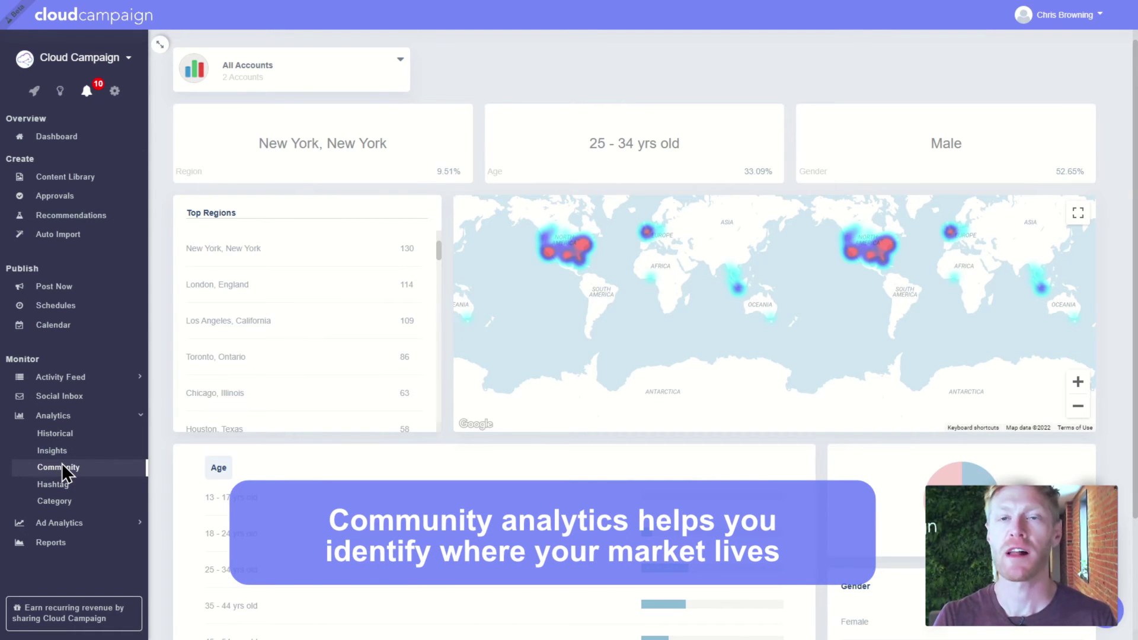
scroll(596, 443, "down", 3)
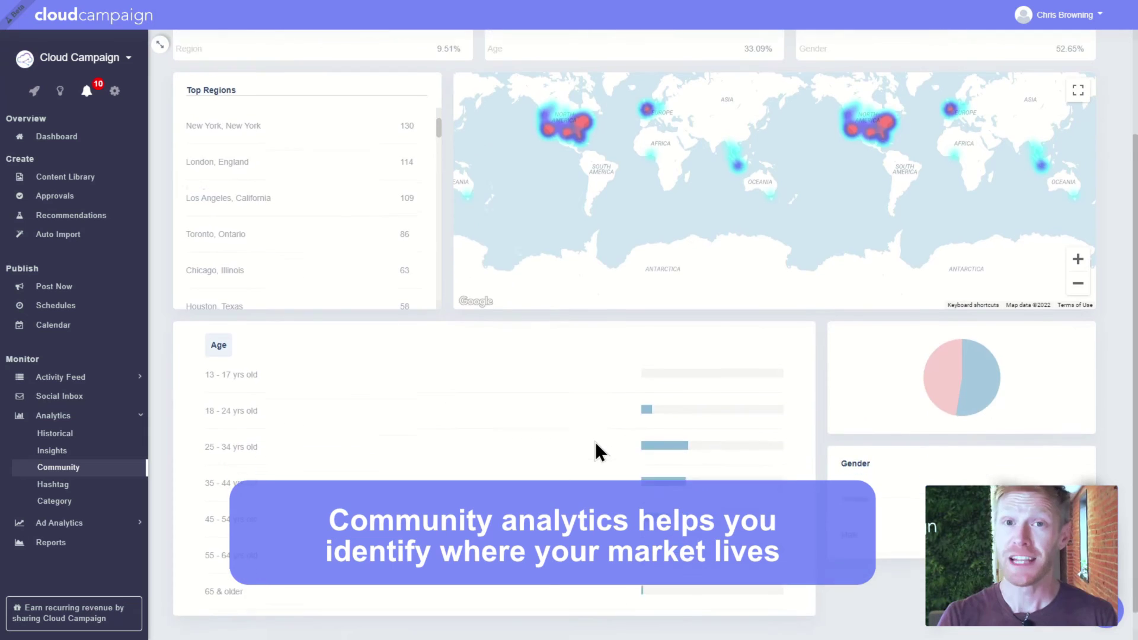
scroll(596, 444, "up", 2)
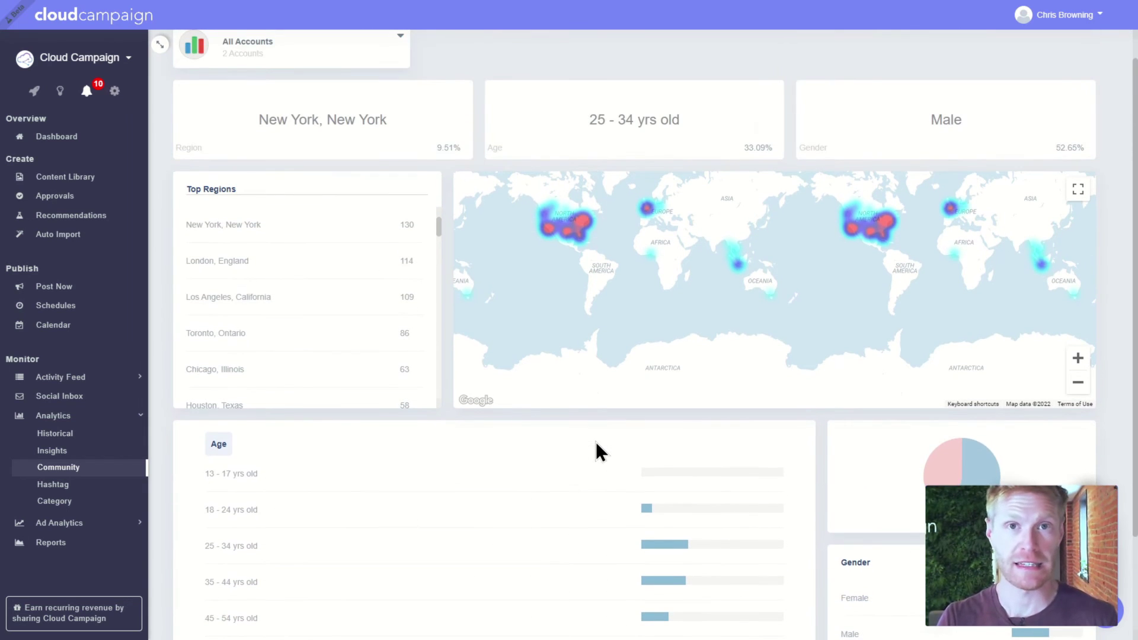
scroll(595, 443, "up", 1)
scroll(597, 450, "down", 1)
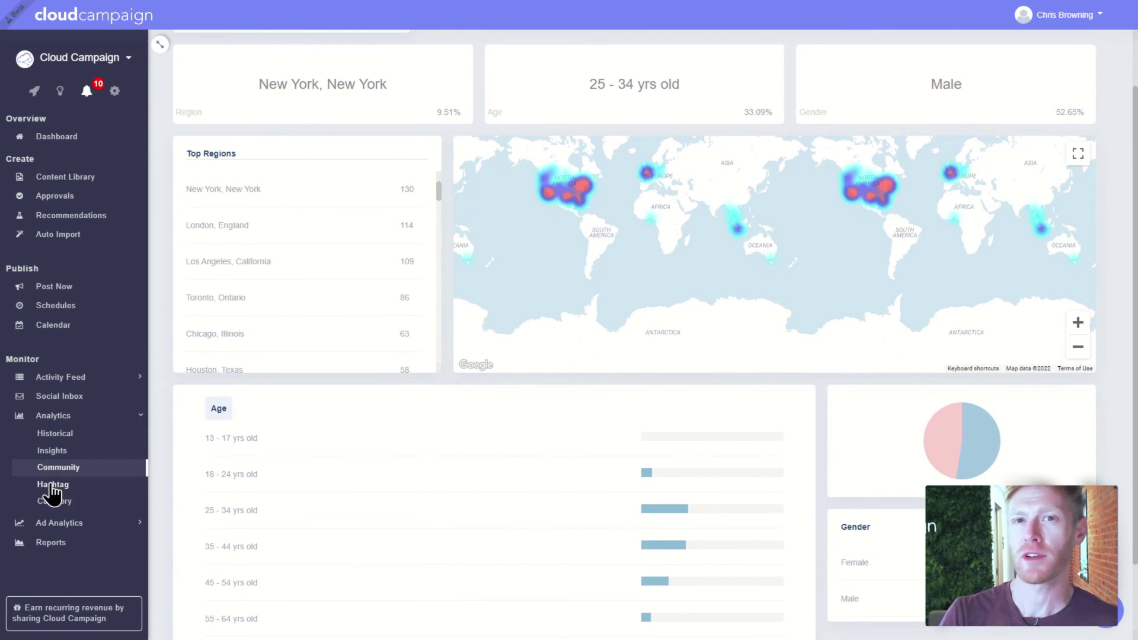
Review Hashtag analytics, then open Category analytics with Our Blog as top category.
left_click(53, 487)
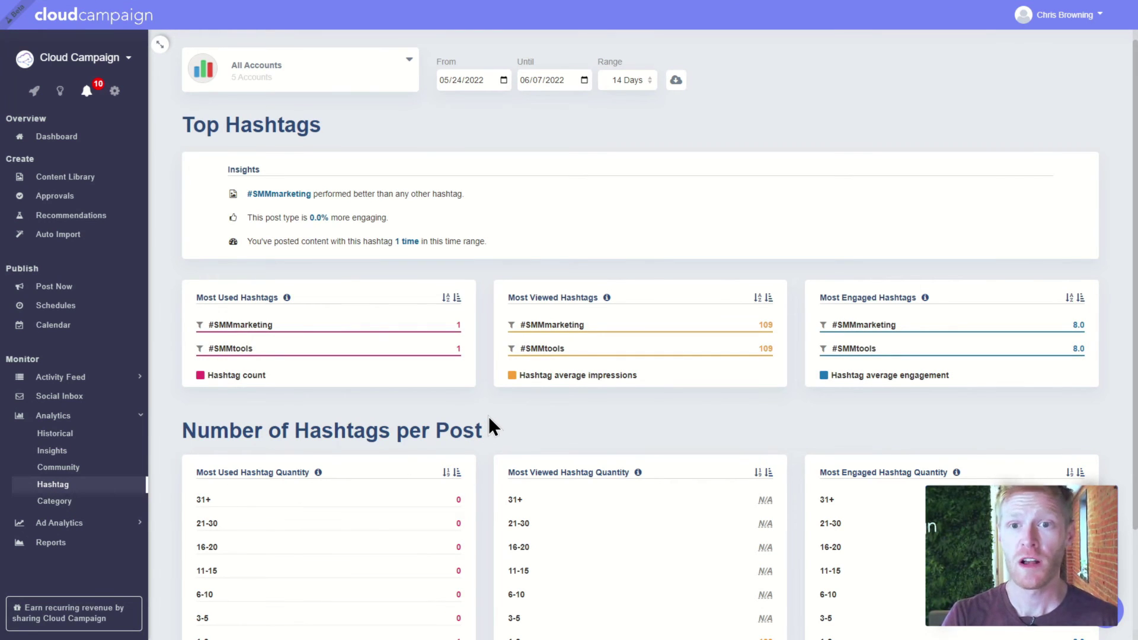
scroll(490, 420, "down", 2)
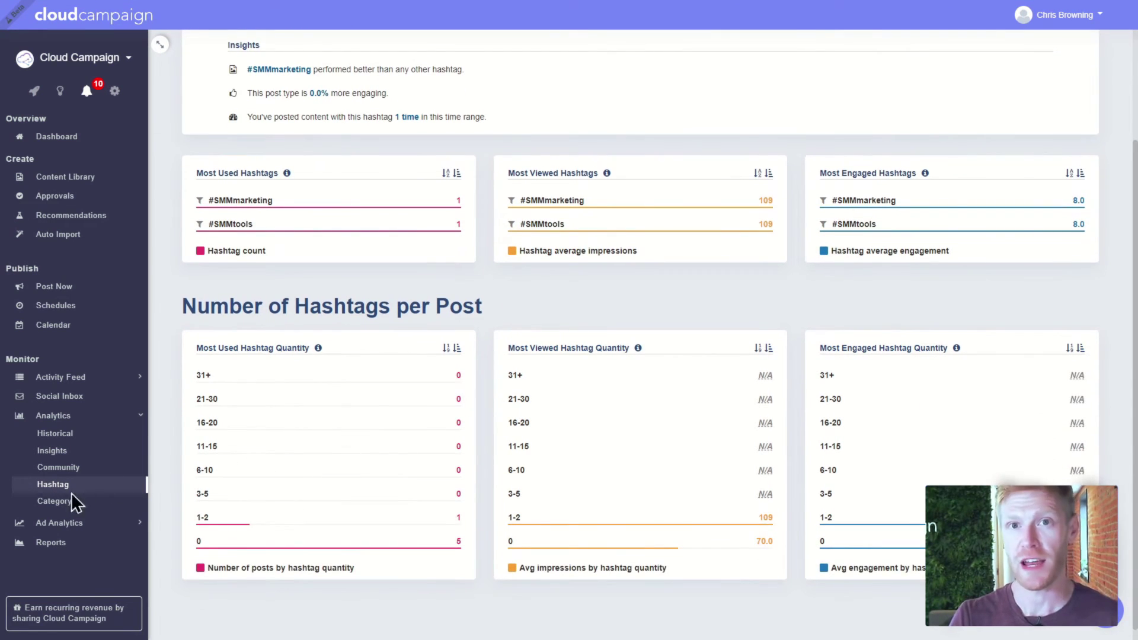
left_click(56, 501)
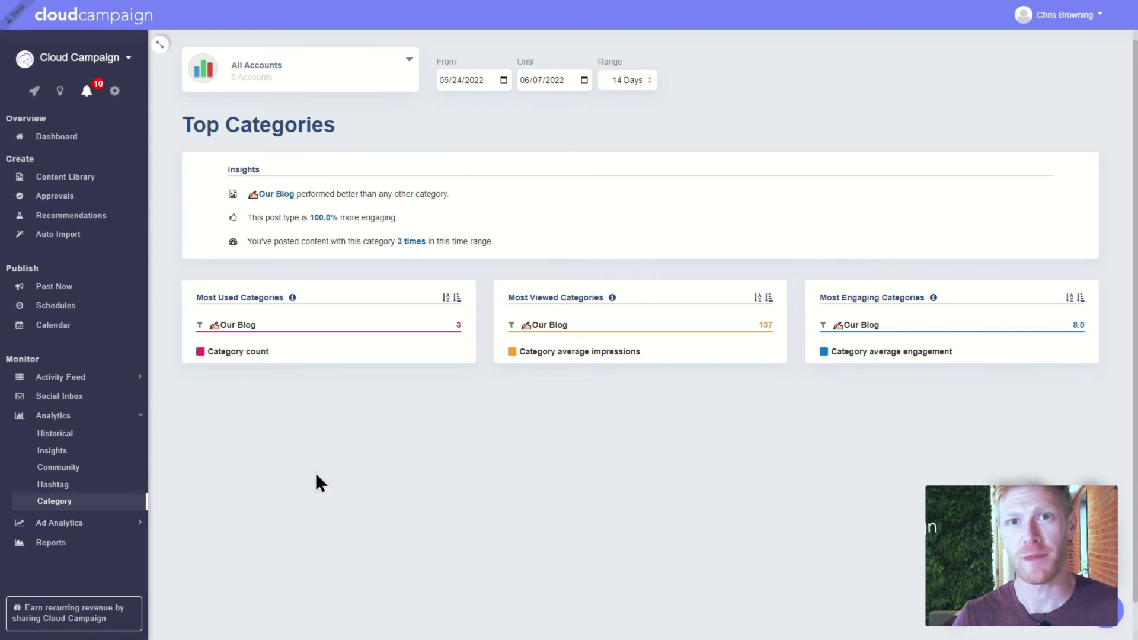
Open Historical Ad Analytics and scroll down to the Conversions and Leads results.
left_click(38, 522)
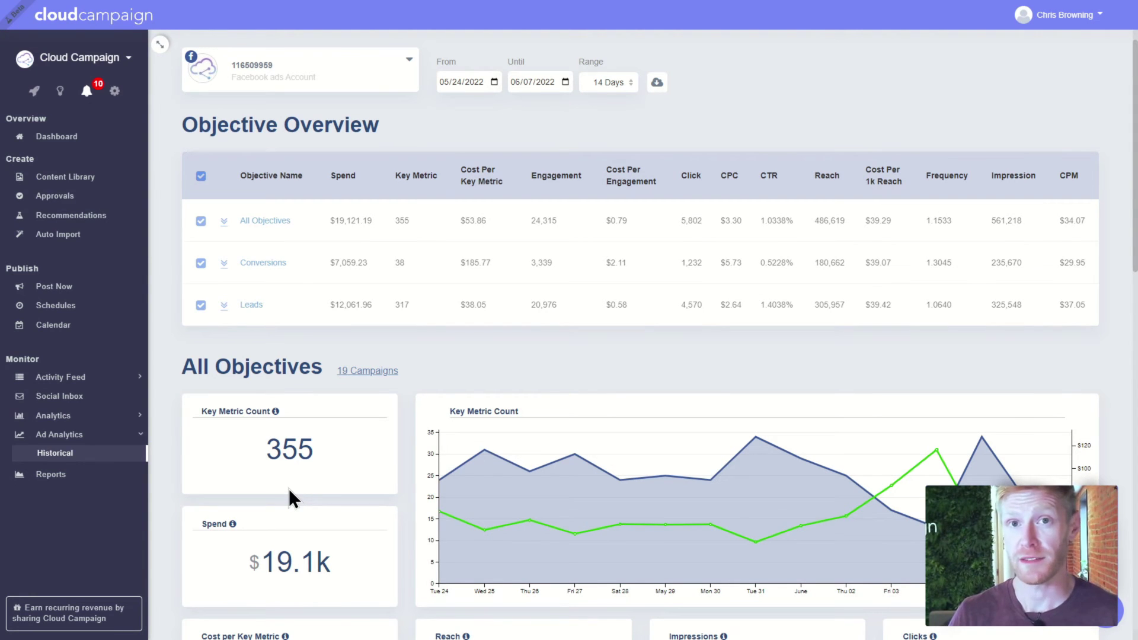
scroll(290, 490, "down", 5)
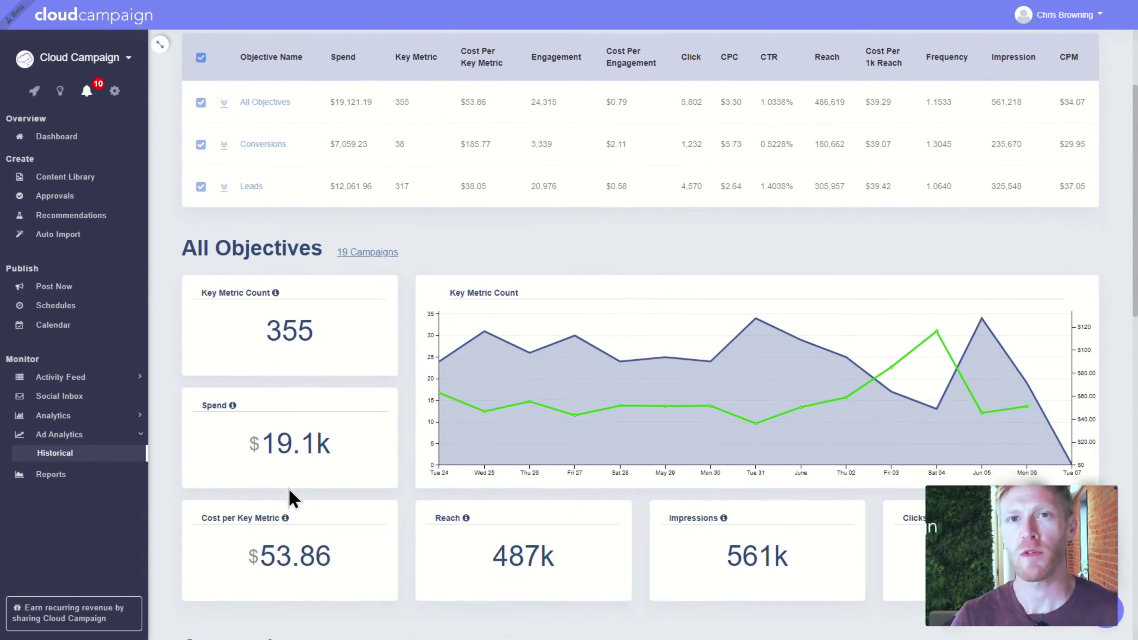
scroll(289, 488, "down", 3)
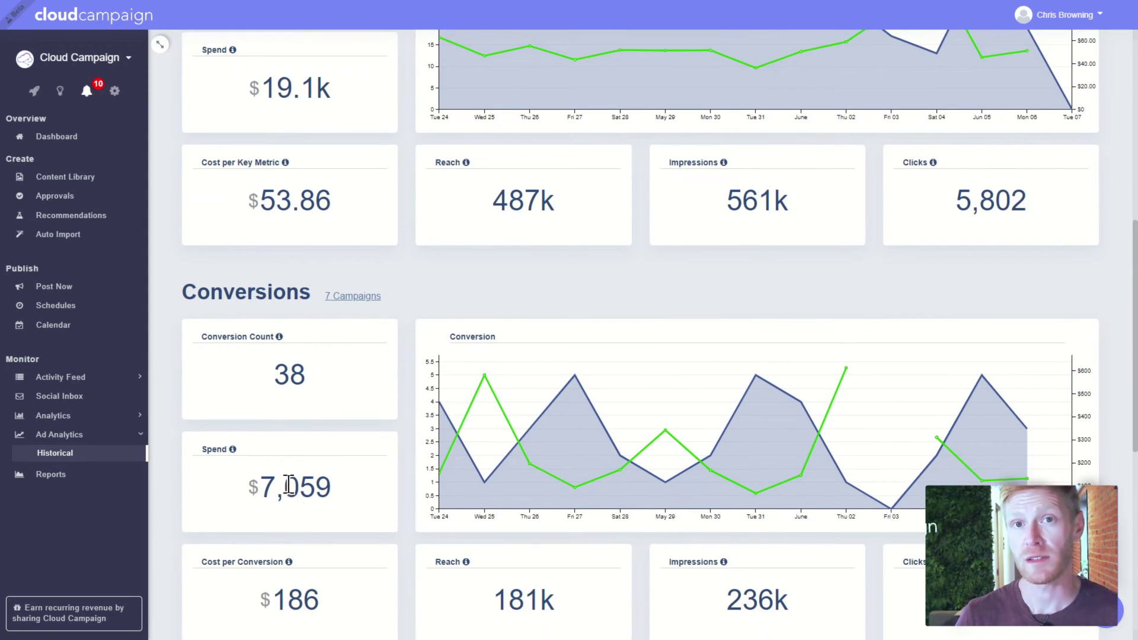
scroll(288, 483, "down", 2)
scroll(288, 483, "down", 6)
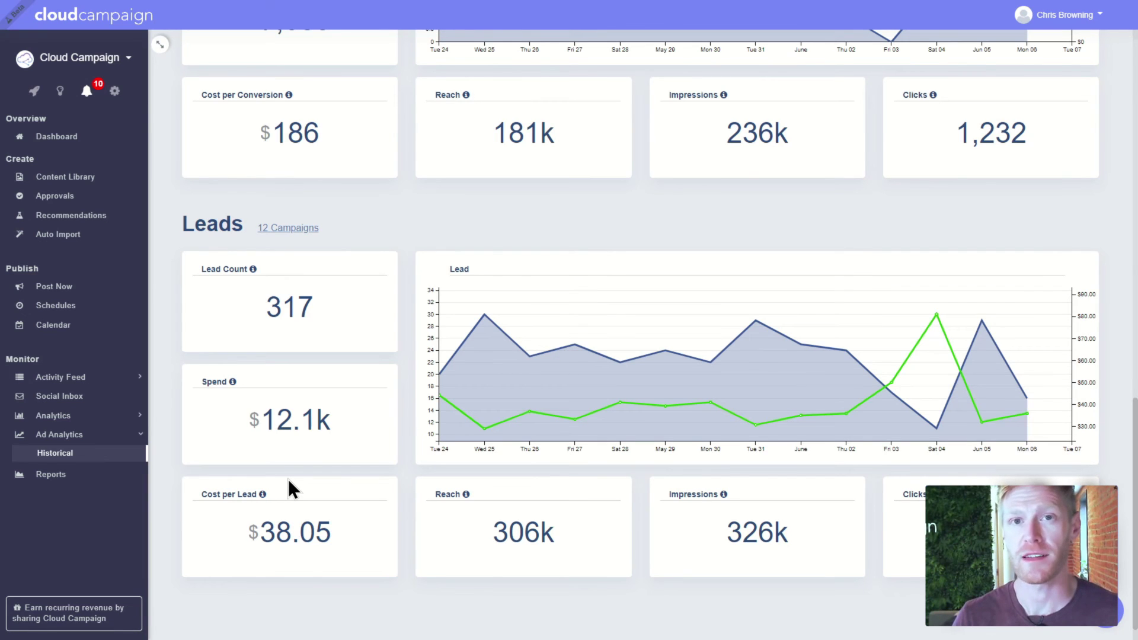
mouse_move(576, 370)
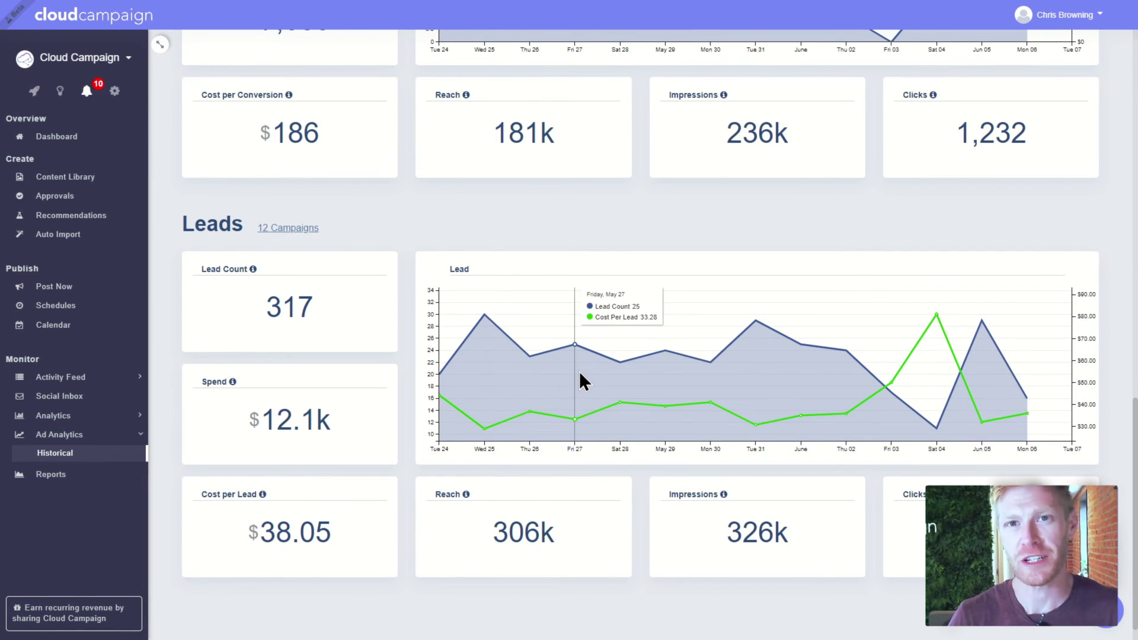
left_click(35, 477)
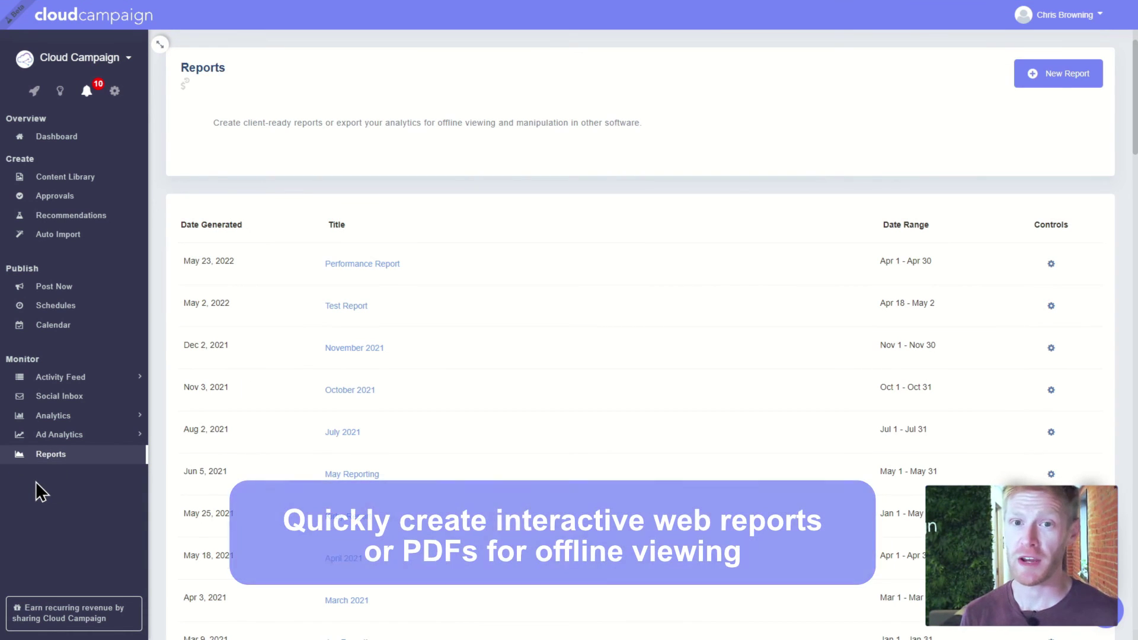
Start a new report titled 'Social Media Report' for 06/01/2022 to 06/07/2022.
left_click(1028, 81)
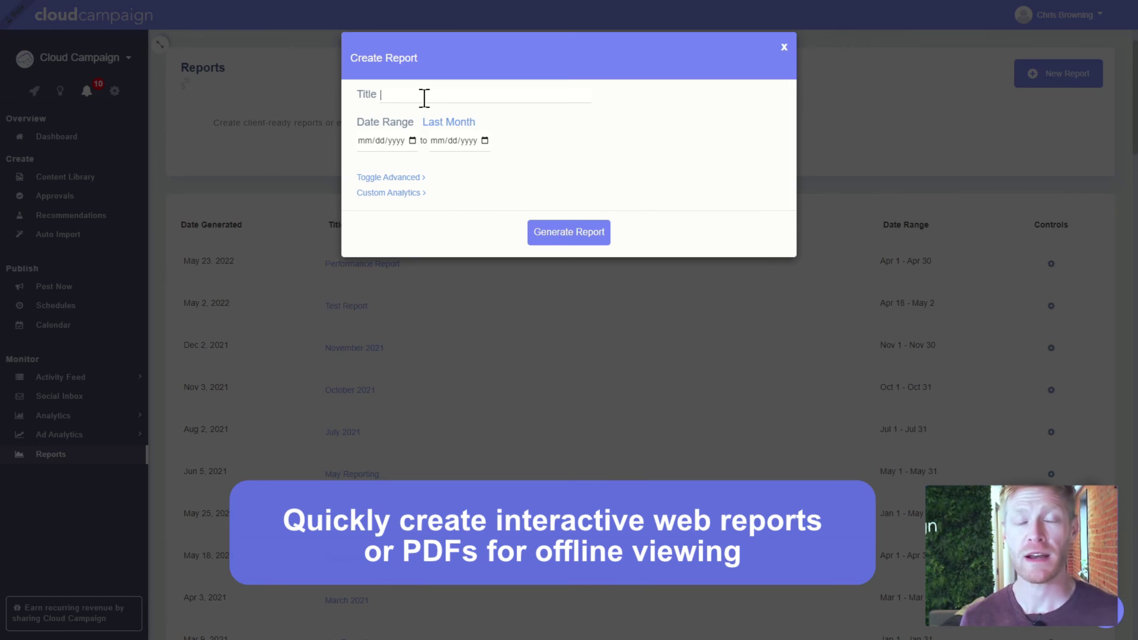
type("Social Media Report")
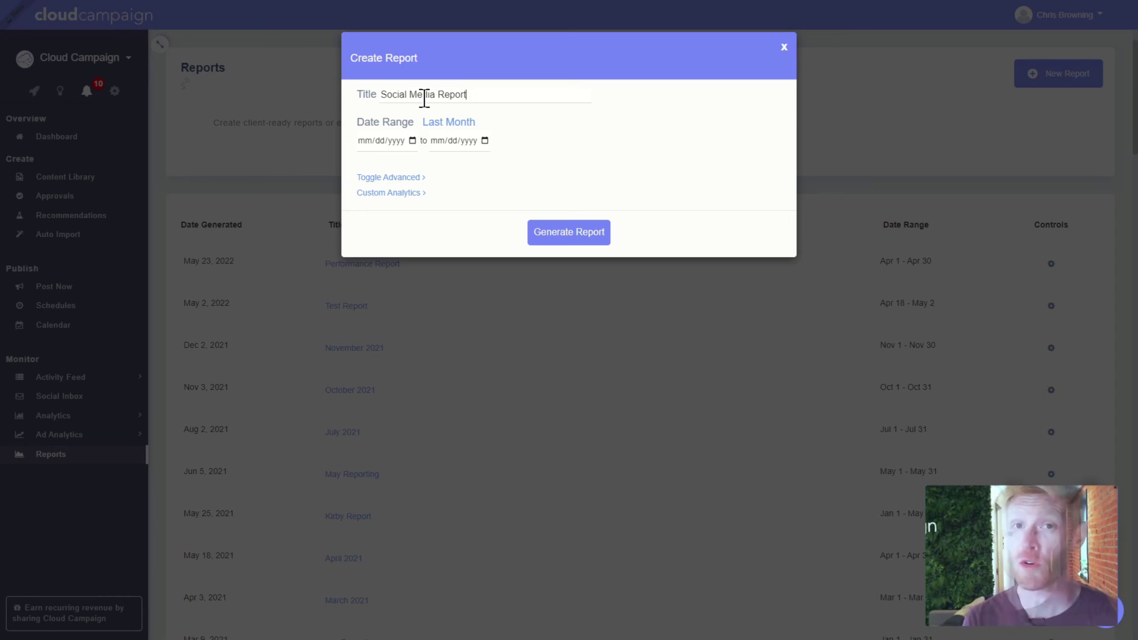
left_click(414, 142)
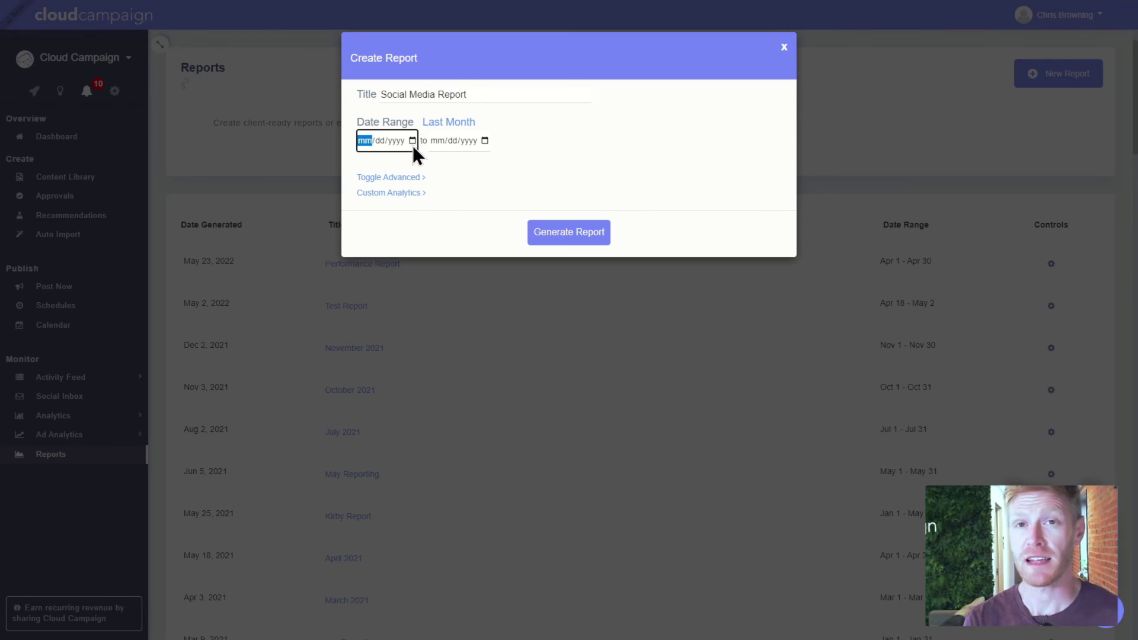
type("06/01/2022")
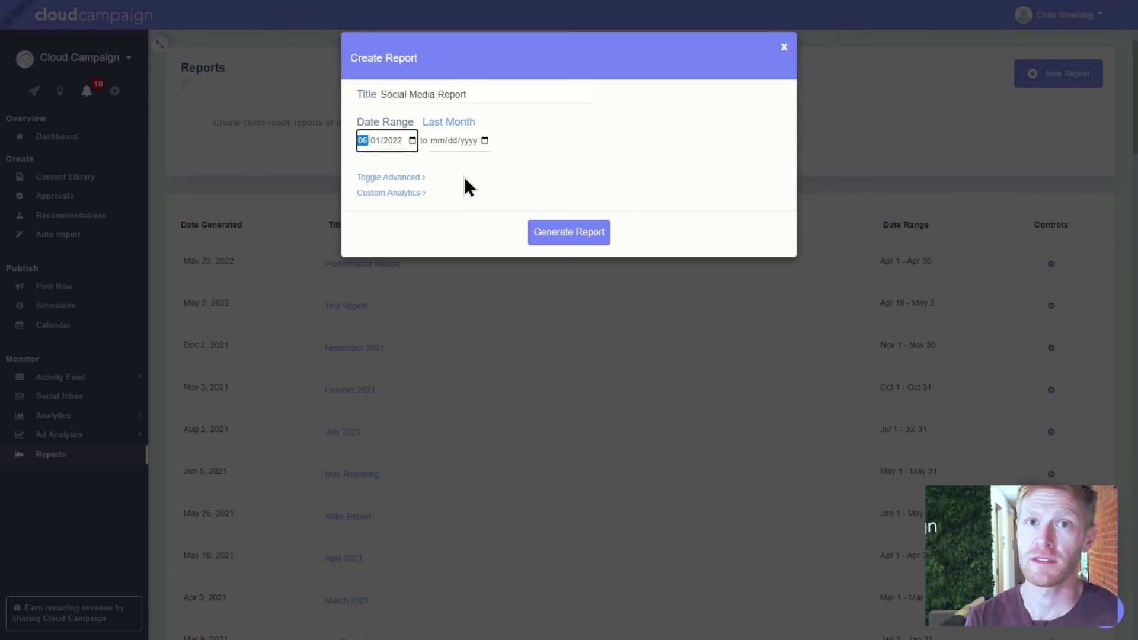
left_click(480, 141)
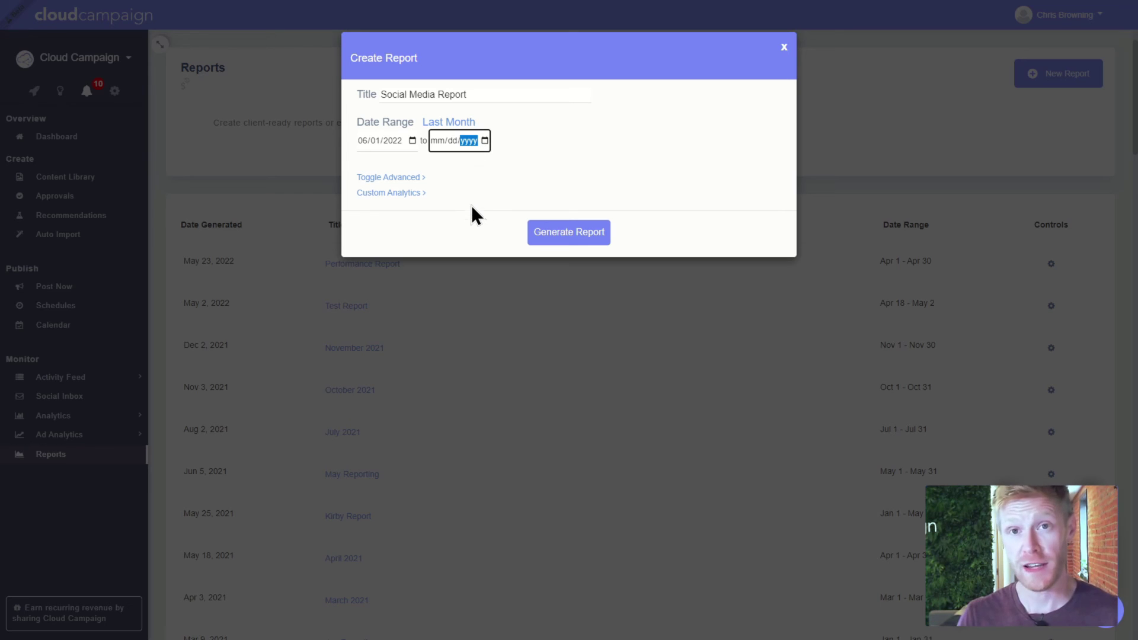
type("06/07/2022")
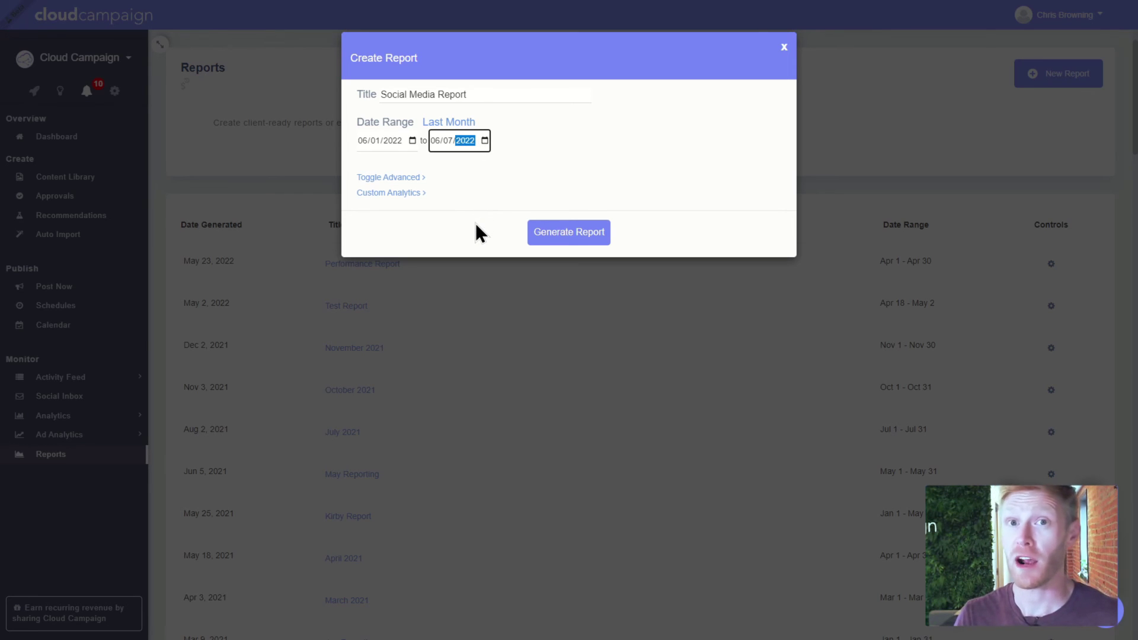
Reveal the advanced content options and generate the report.
left_click(399, 178)
scroll(590, 213, "down", 2)
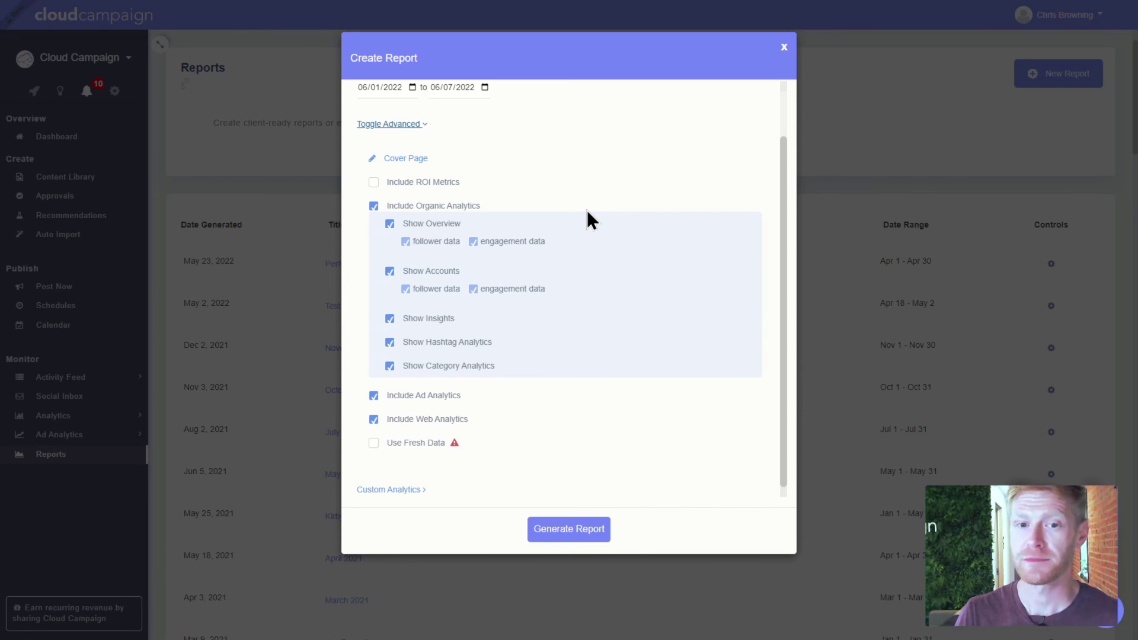
left_click(548, 528)
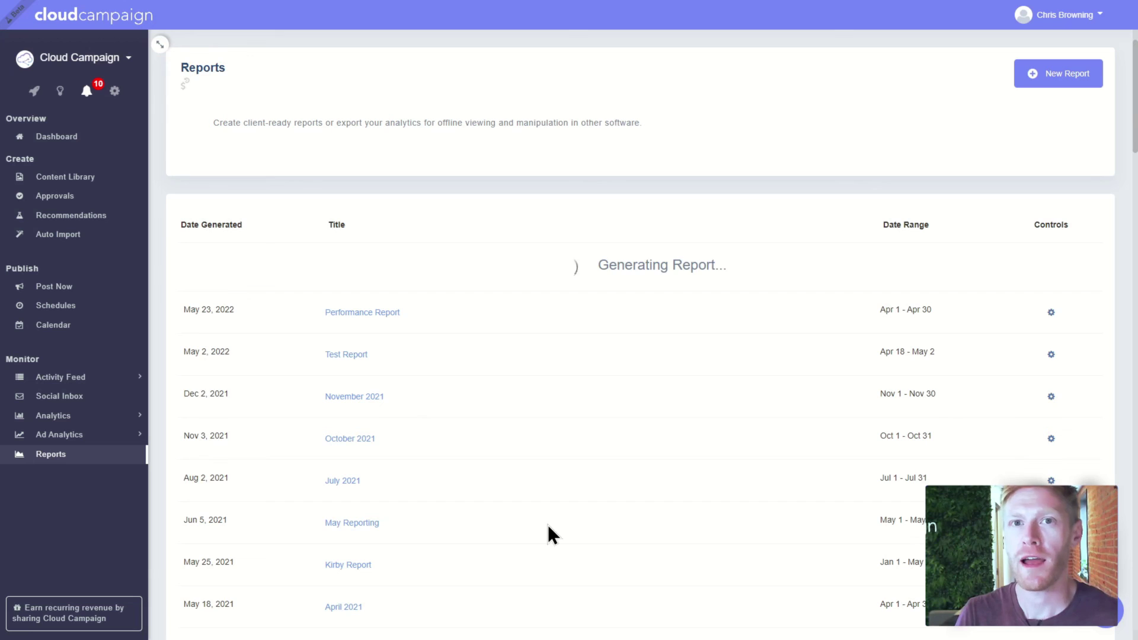
View the report as an interactive web page and scroll through its follower, post and hashtag analytics.
left_click(1052, 264)
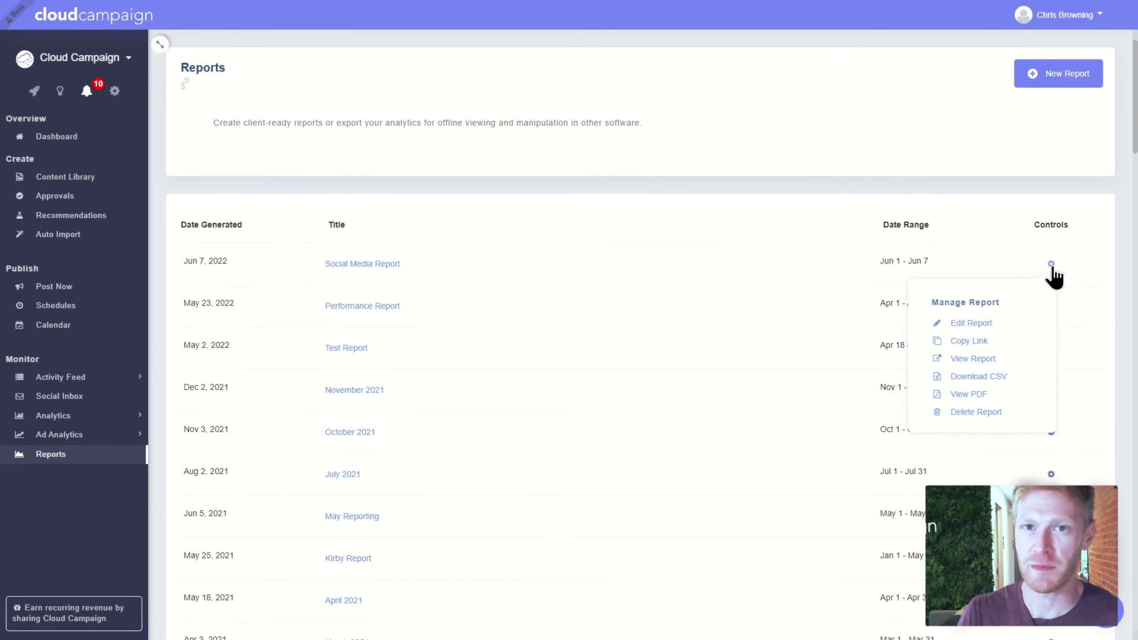
left_click(979, 359)
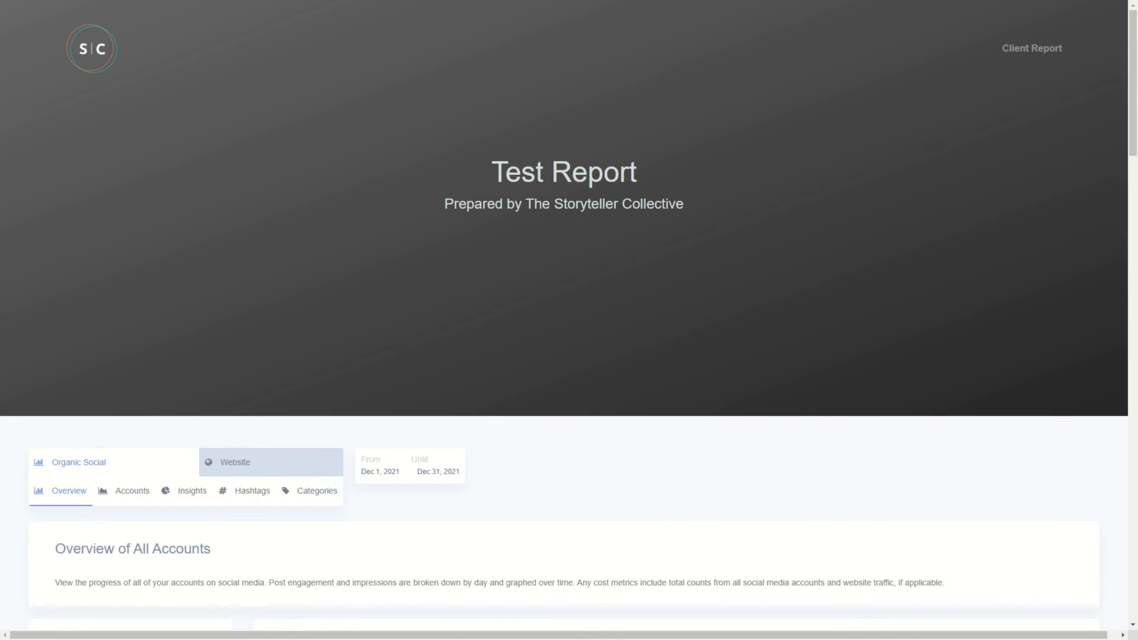
scroll(569, 320, "down", 6)
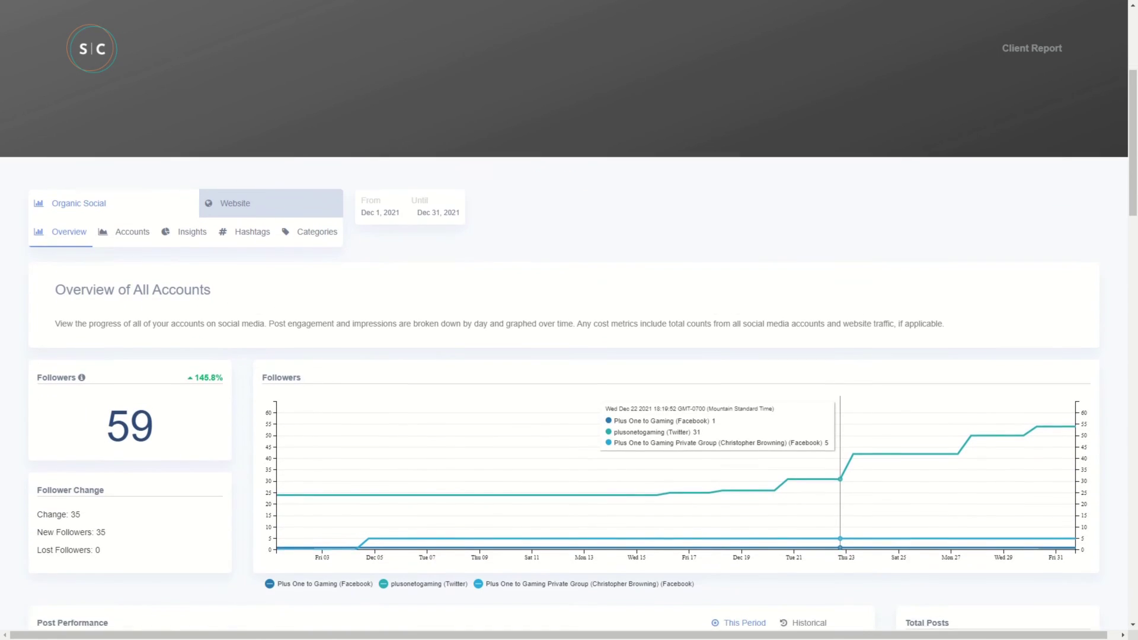
scroll(569, 320, "down", 3)
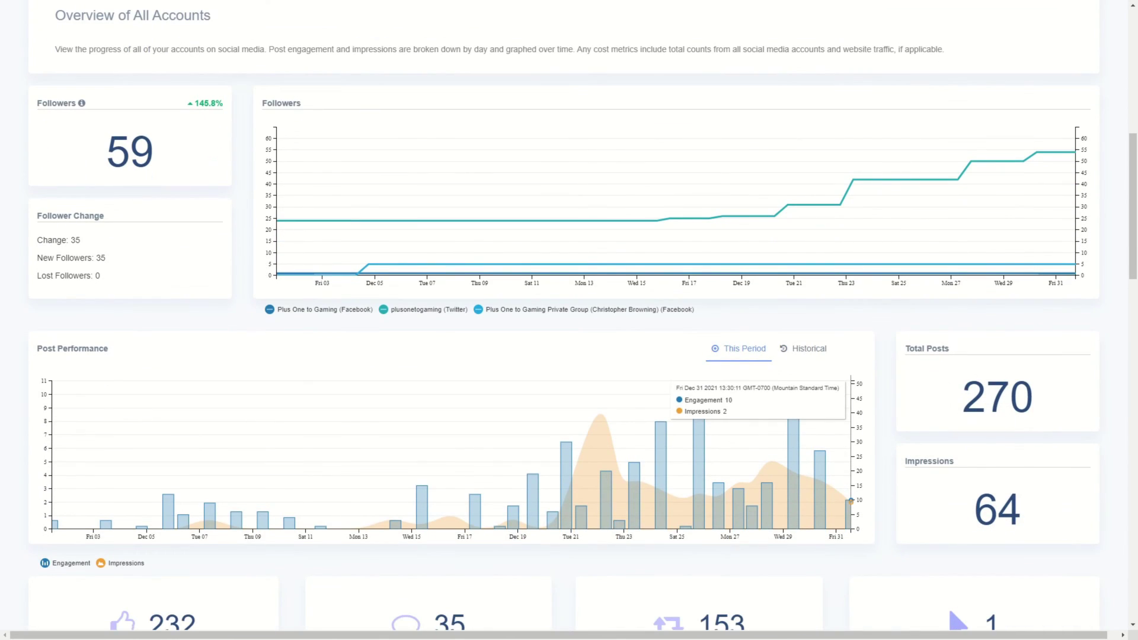
scroll(569, 320, "down", 3)
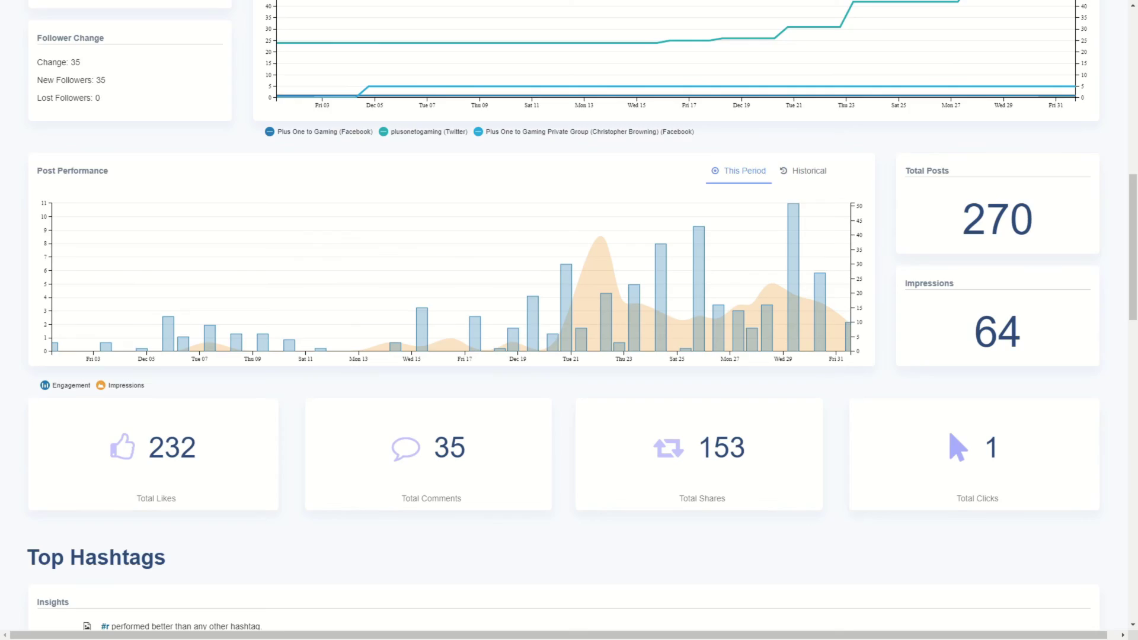
scroll(569, 320, "down", 9)
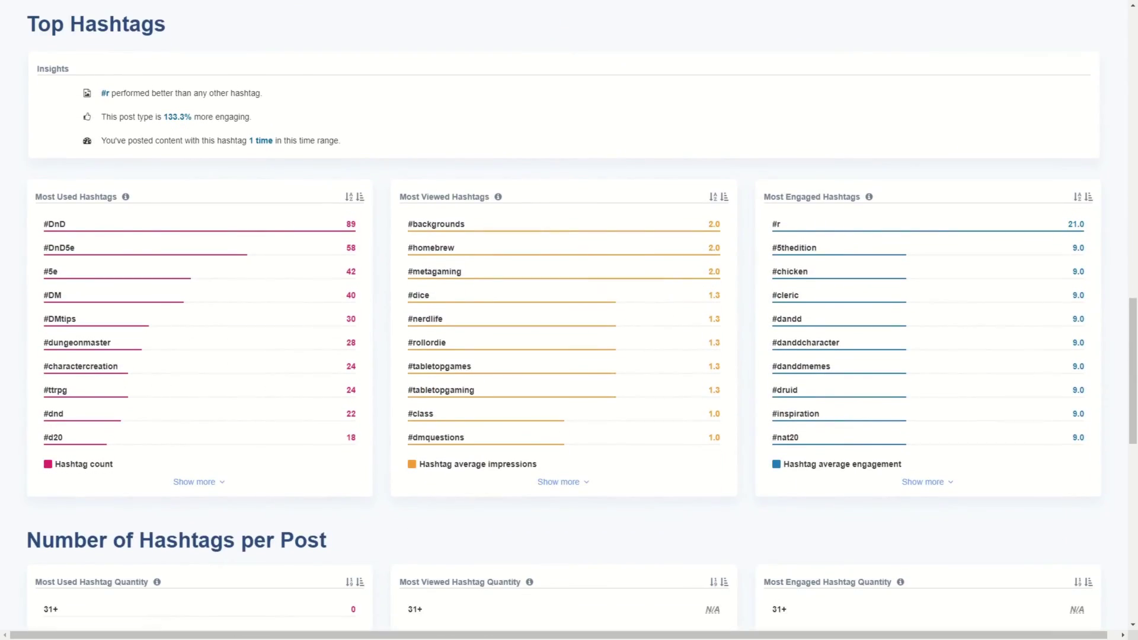